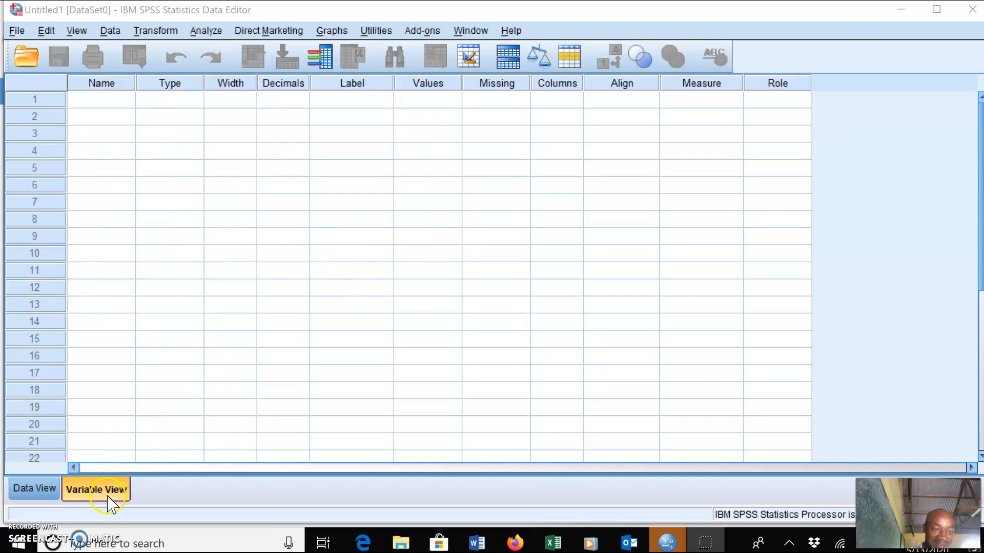
left_click(20, 490)
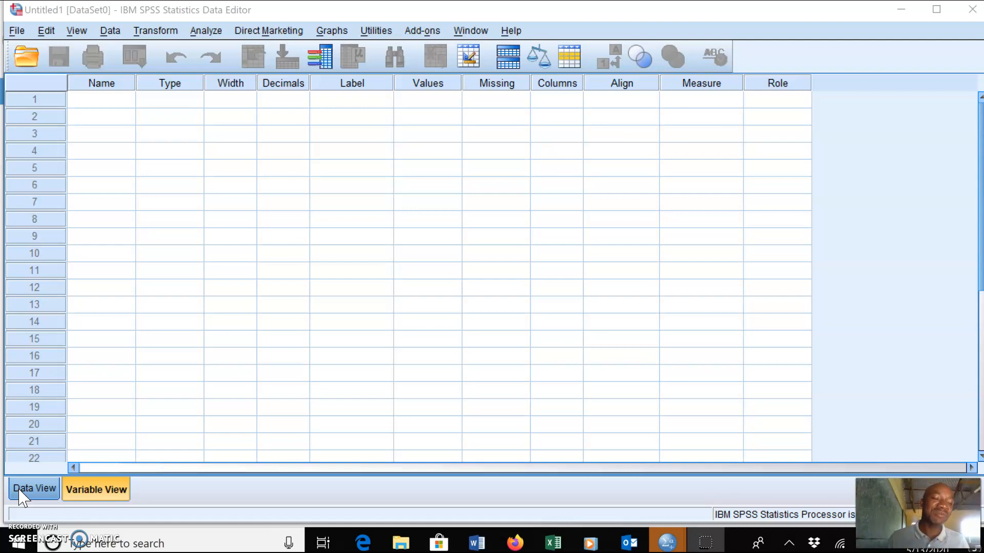
left_click(98, 491)
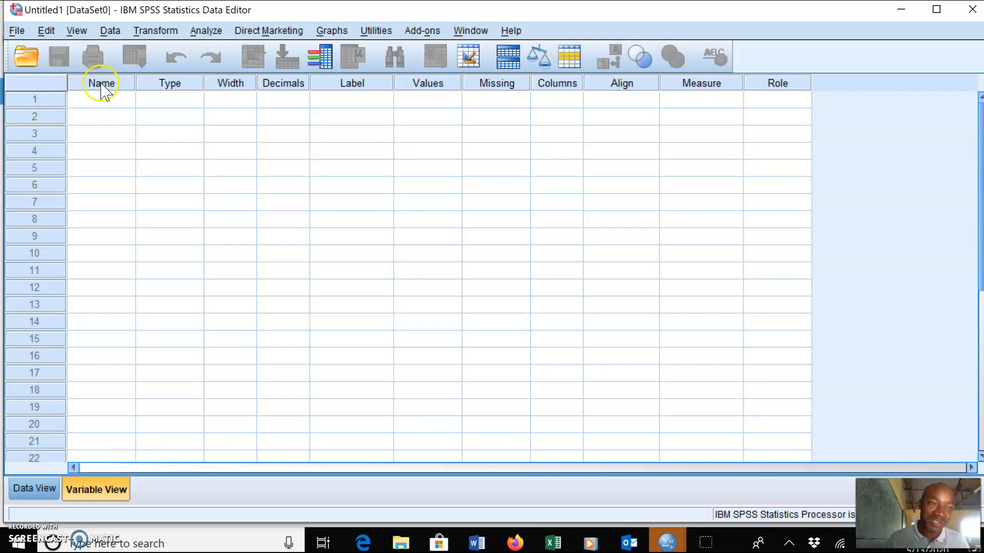
left_click(124, 104)
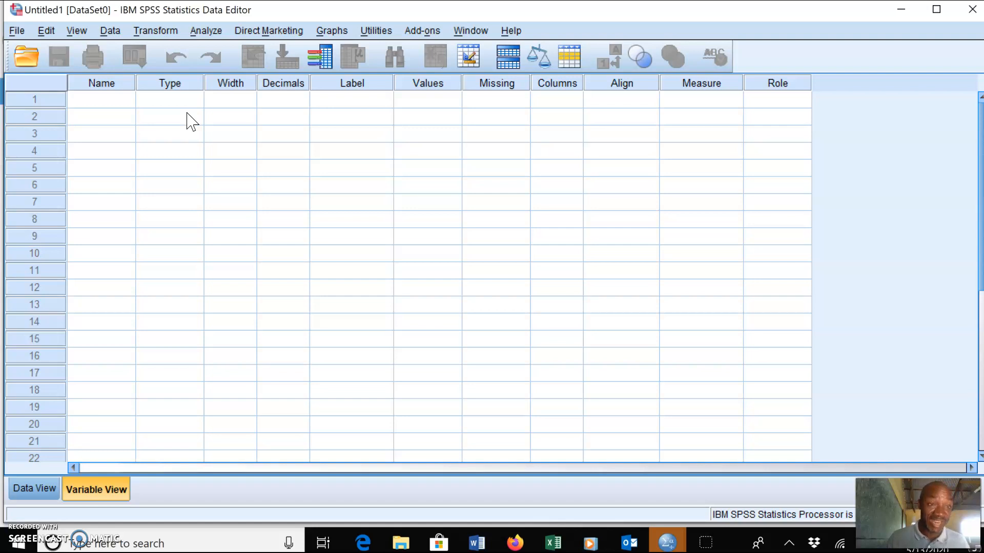
Name the first variable gender in Variable View
left_click(115, 101)
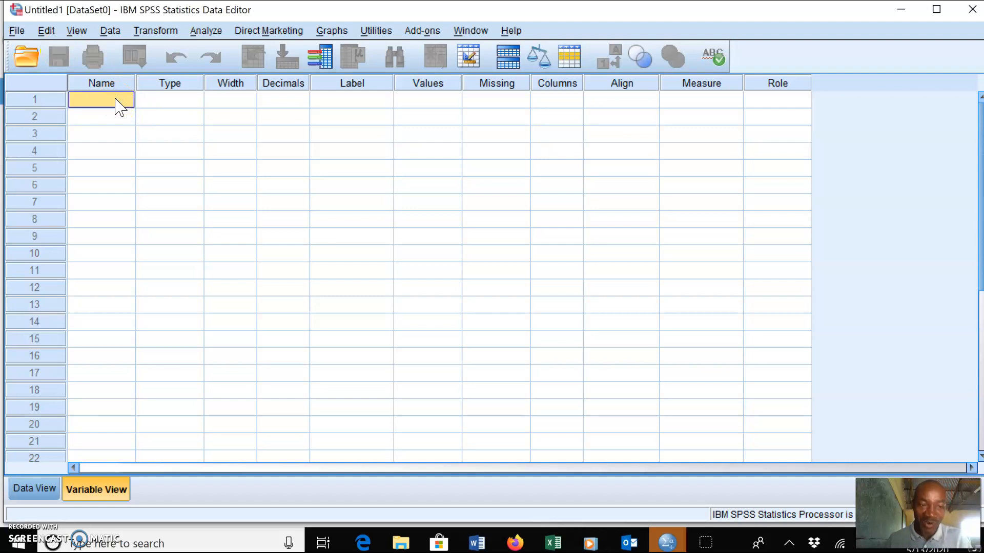
type("gender")
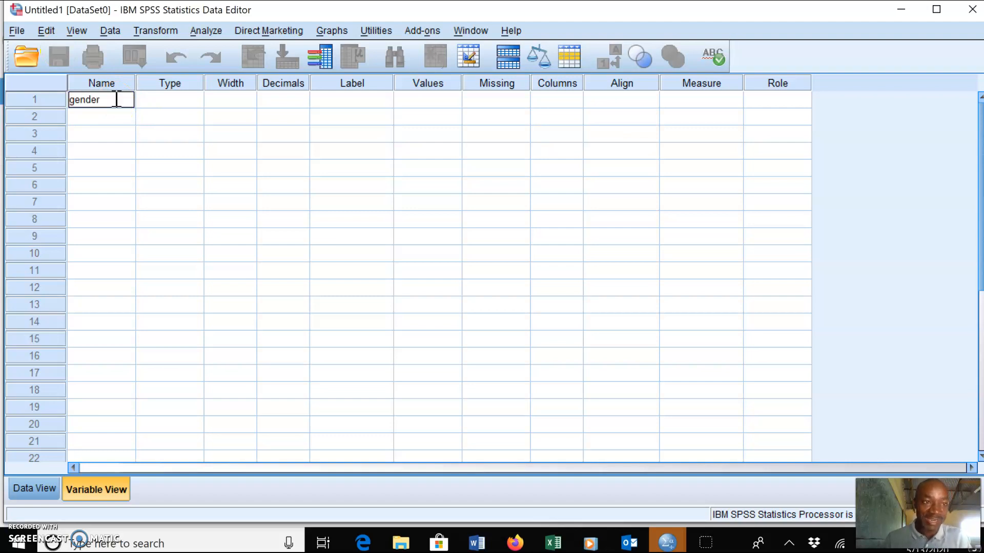
left_click(169, 101)
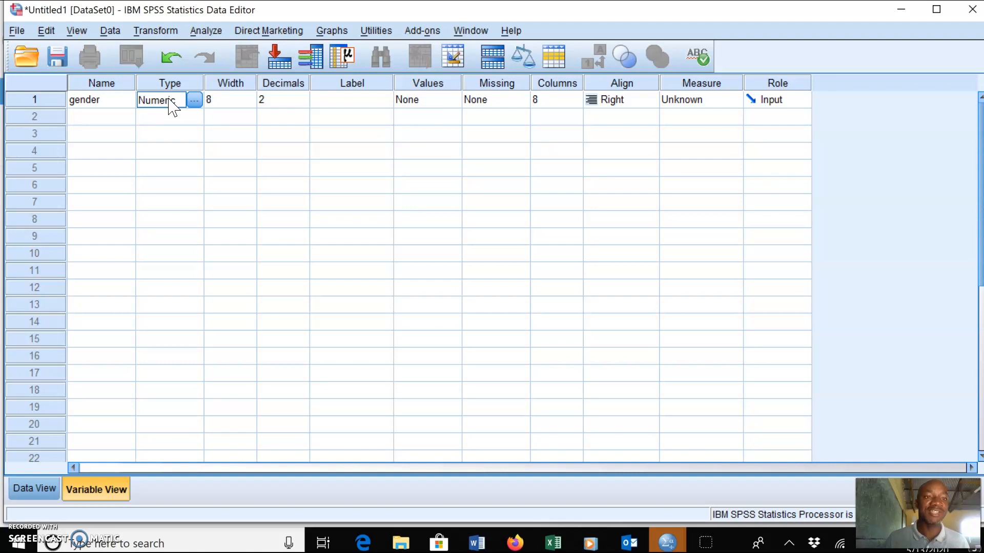
Change the gender variable's type to String
left_click(193, 100)
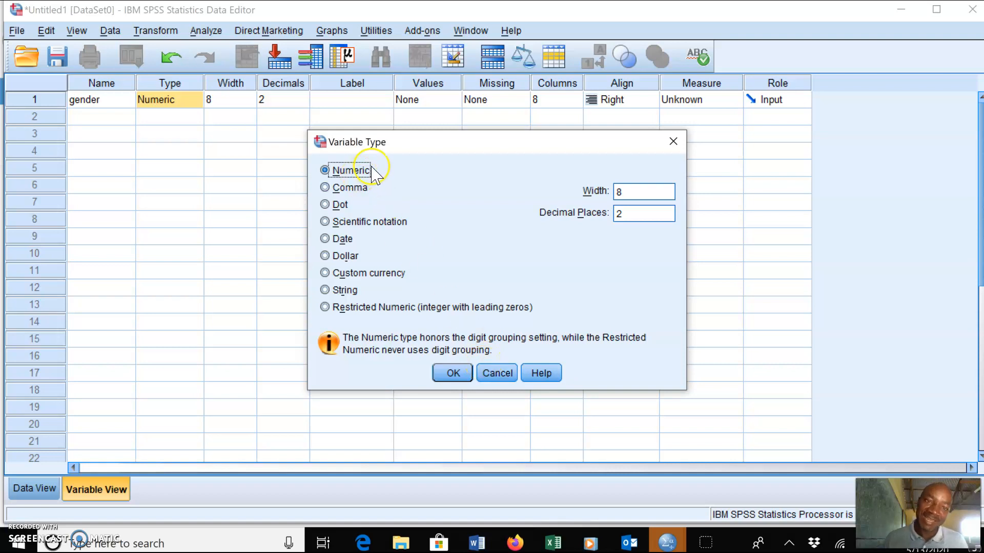
left_click(325, 290)
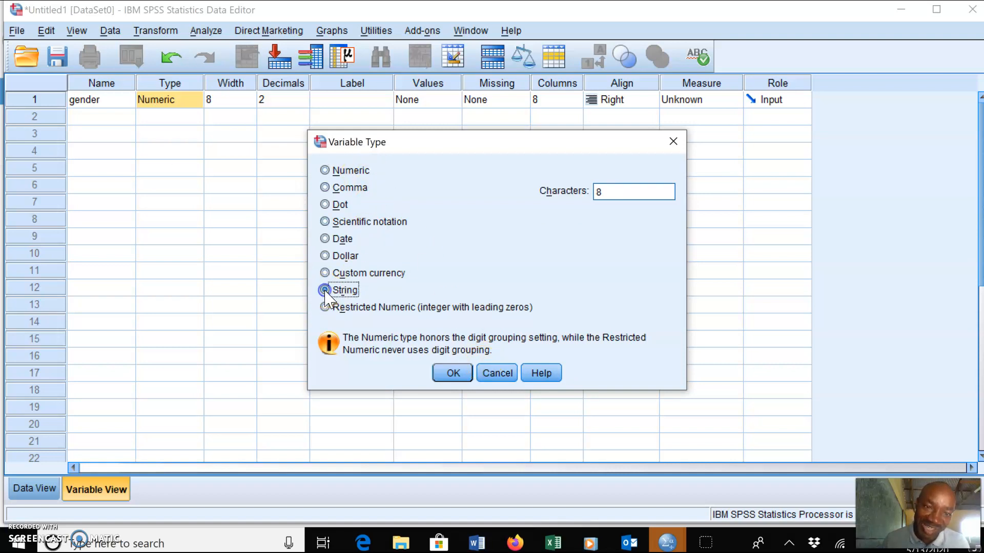
left_click(347, 290)
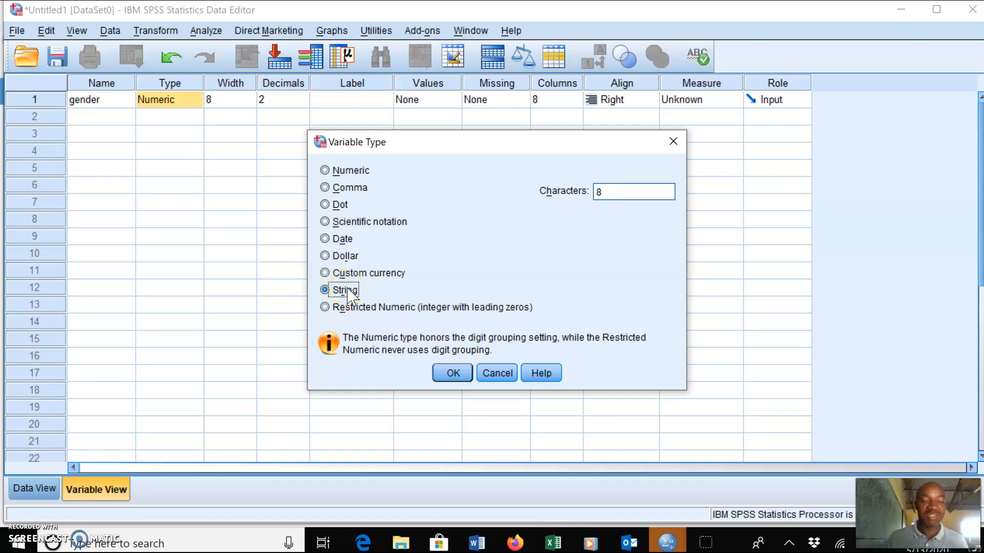
left_click(453, 375)
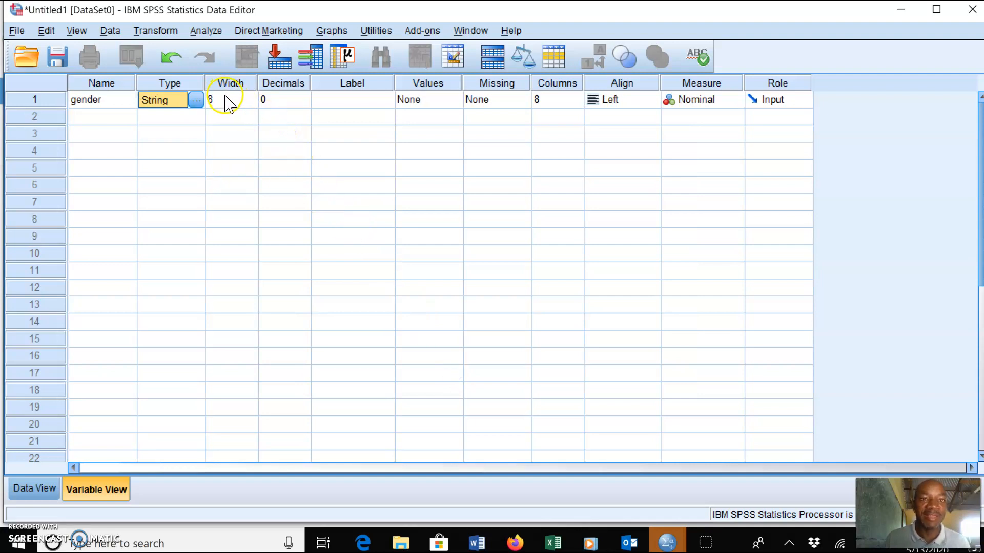
Give the gender variable the label Gender
left_click(349, 102)
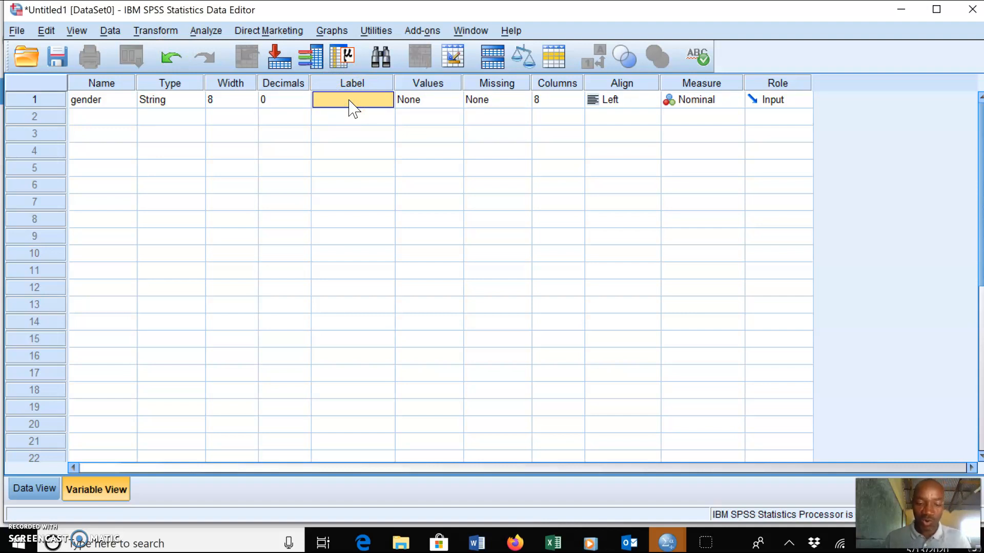
type("Gender")
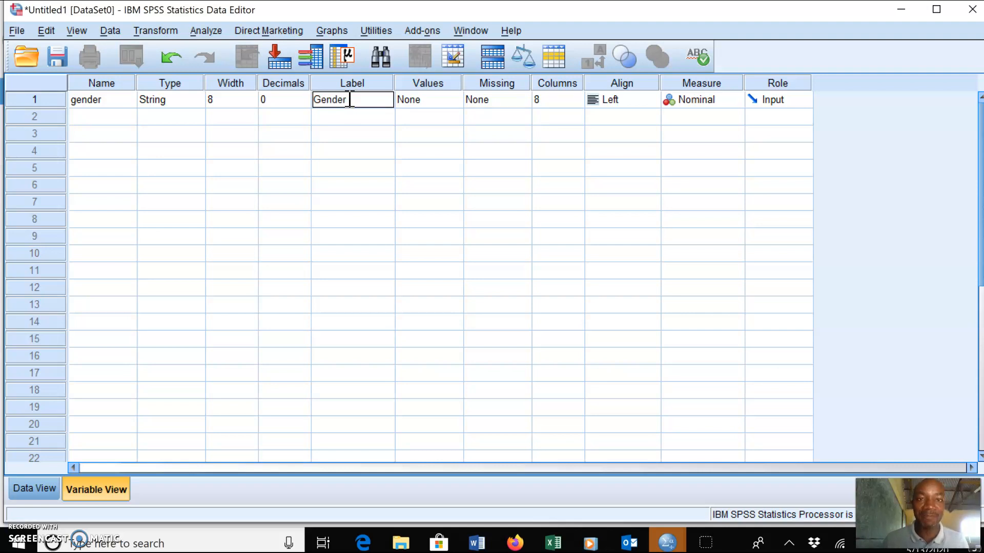
left_click(437, 103)
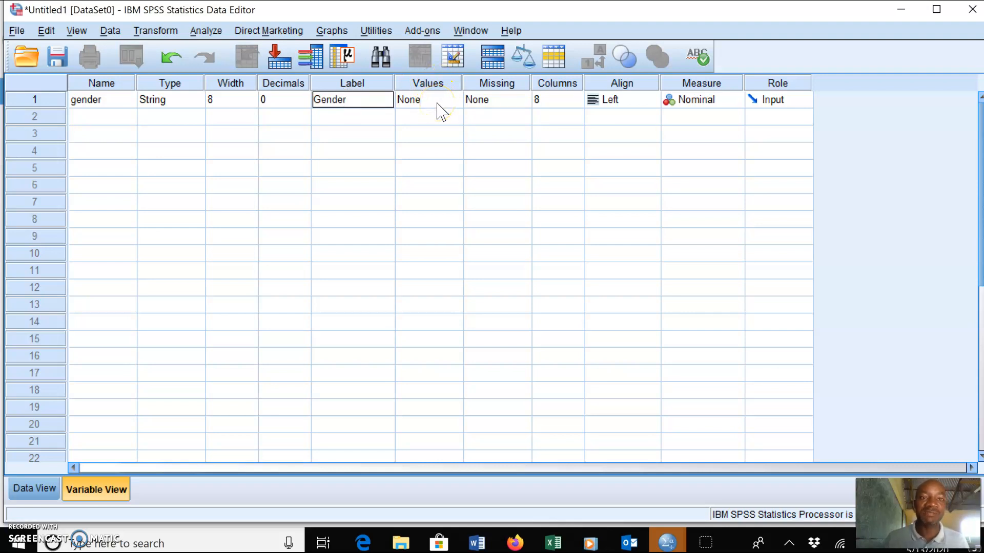
Open the value labels for gender and add value 1 labelled Female
left_click(433, 102)
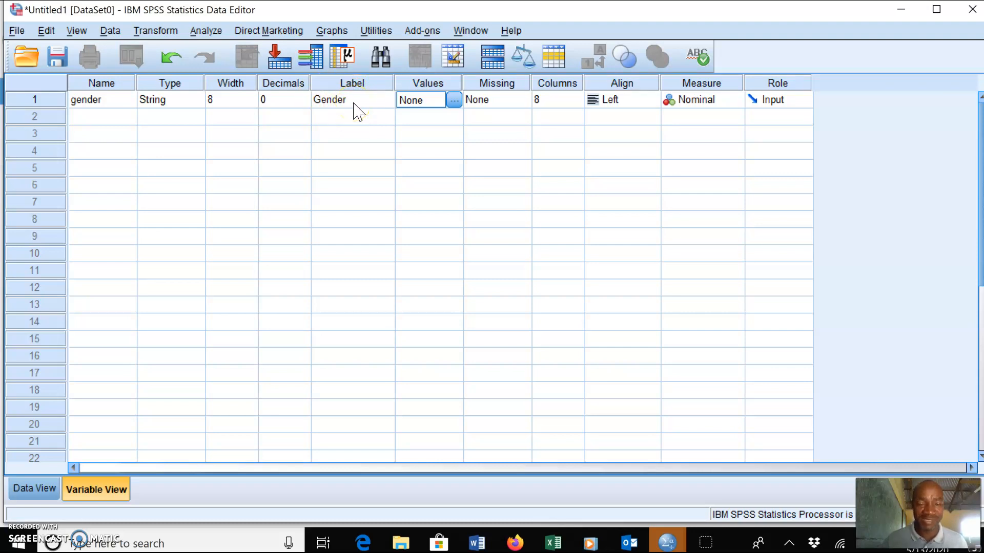
left_click(453, 101)
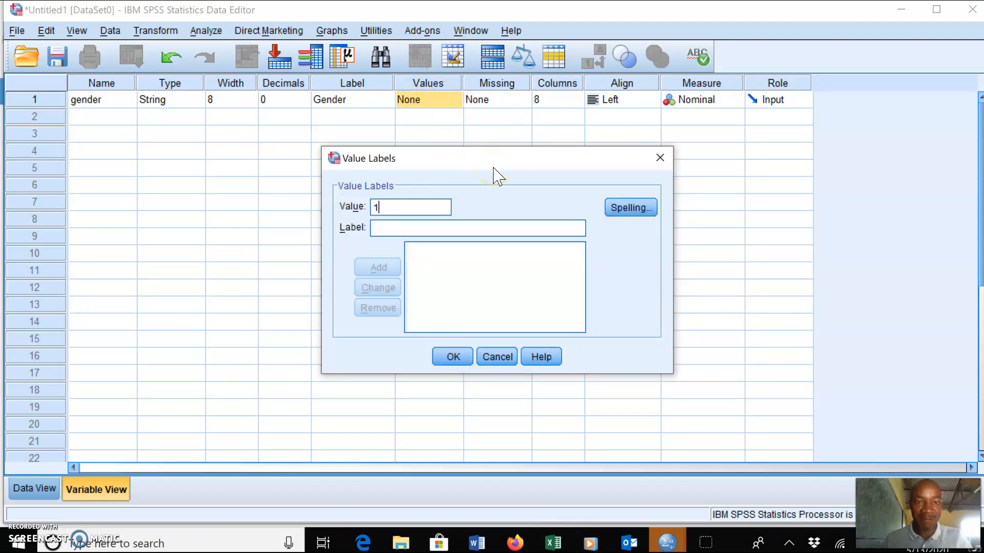
left_click(415, 227)
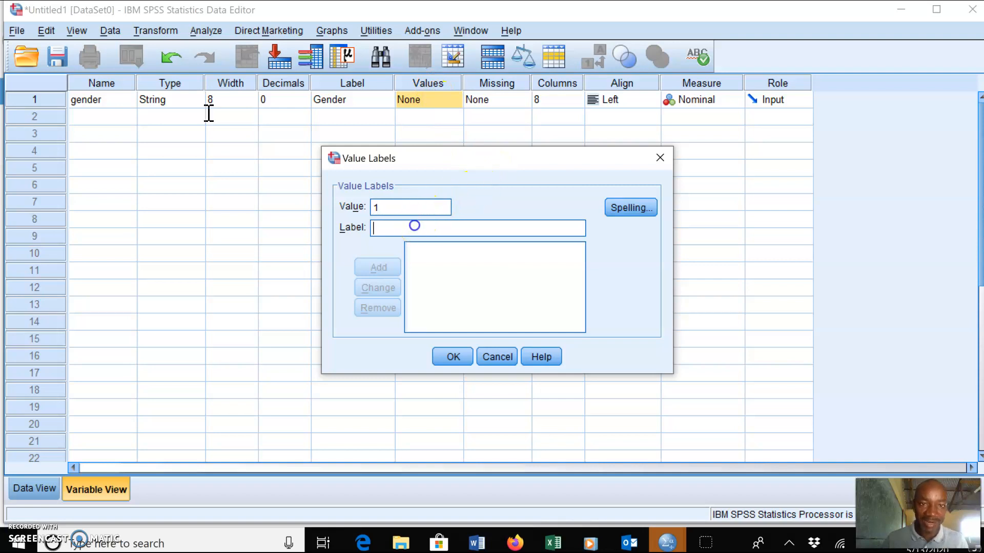
type("Female")
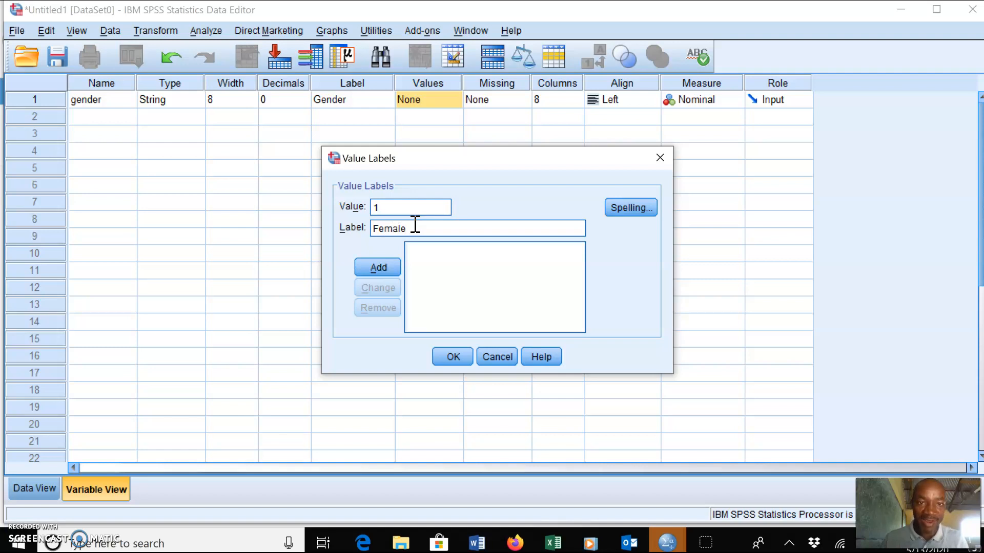
left_click(396, 233)
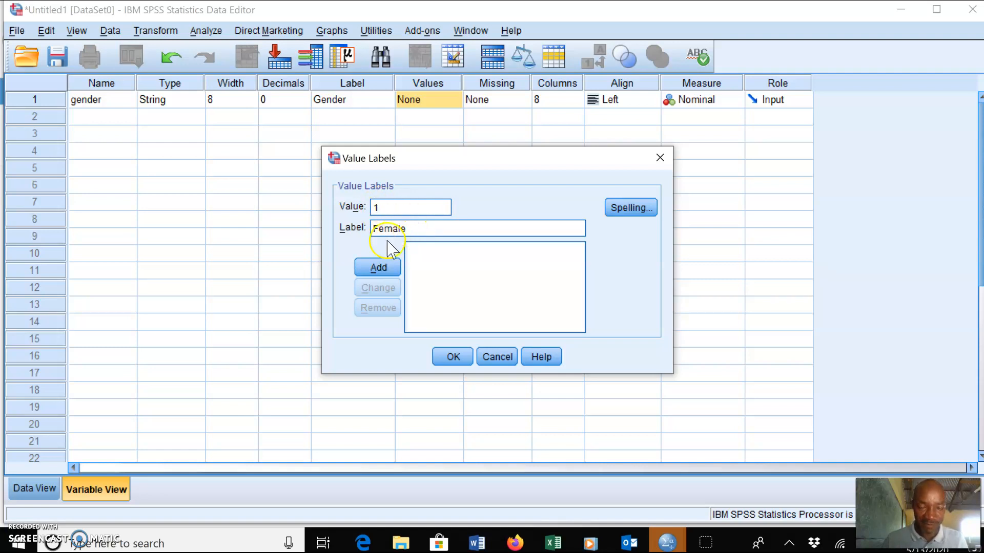
left_click(382, 268)
Add value label 2 = Male for gender
type("2")
left_click(405, 228)
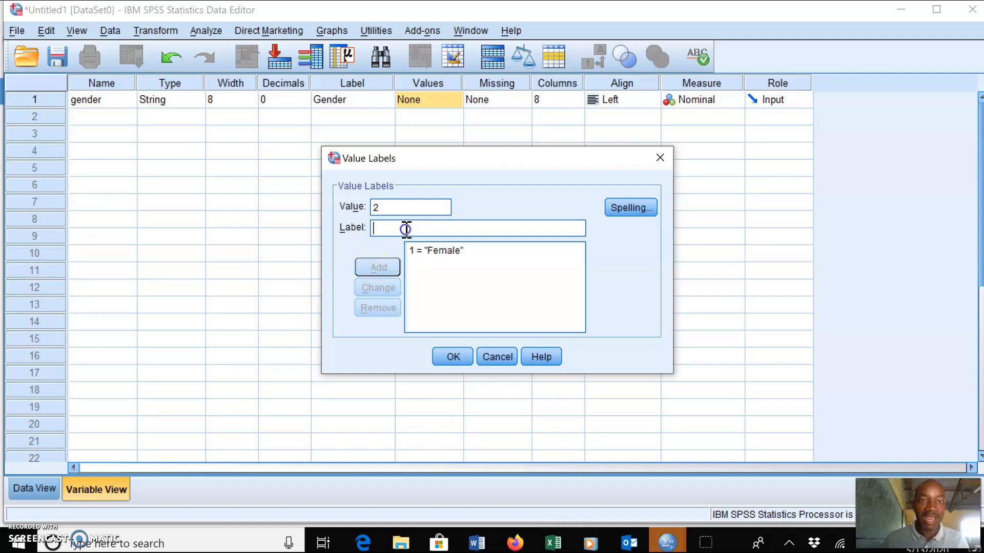
type("Male")
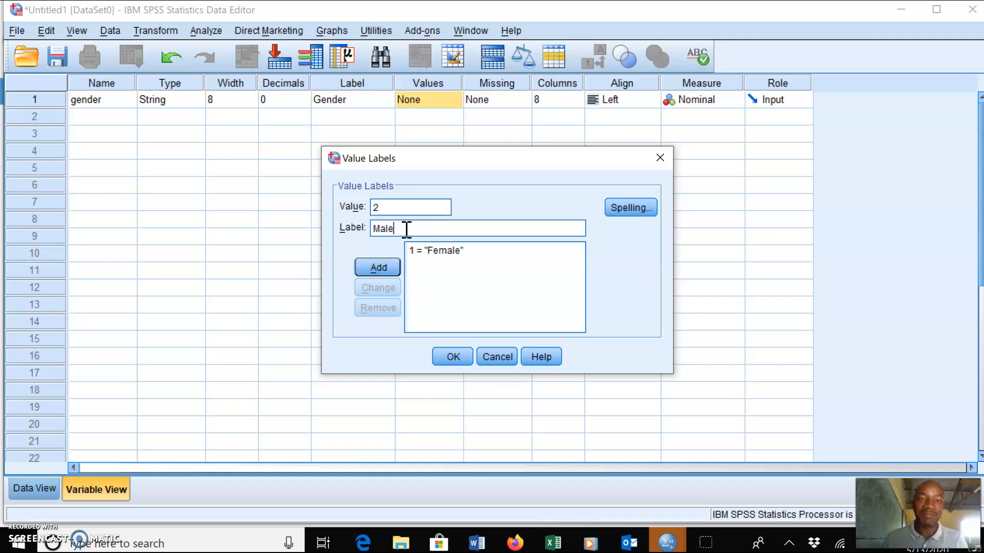
left_click(376, 271)
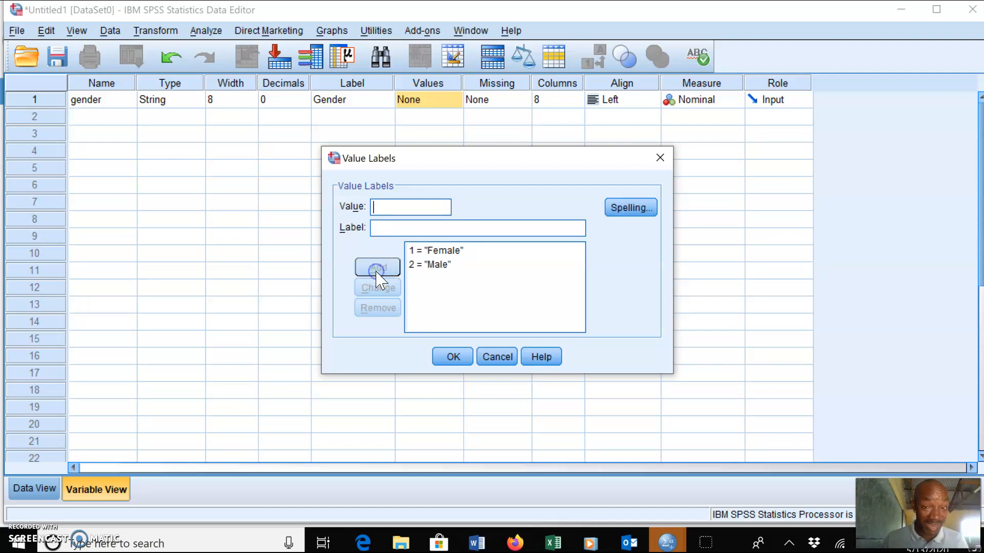
left_click(434, 268)
Add value label 3 = Other and confirm the gender value labels
left_click(405, 208)
type("3")
left_click(406, 227)
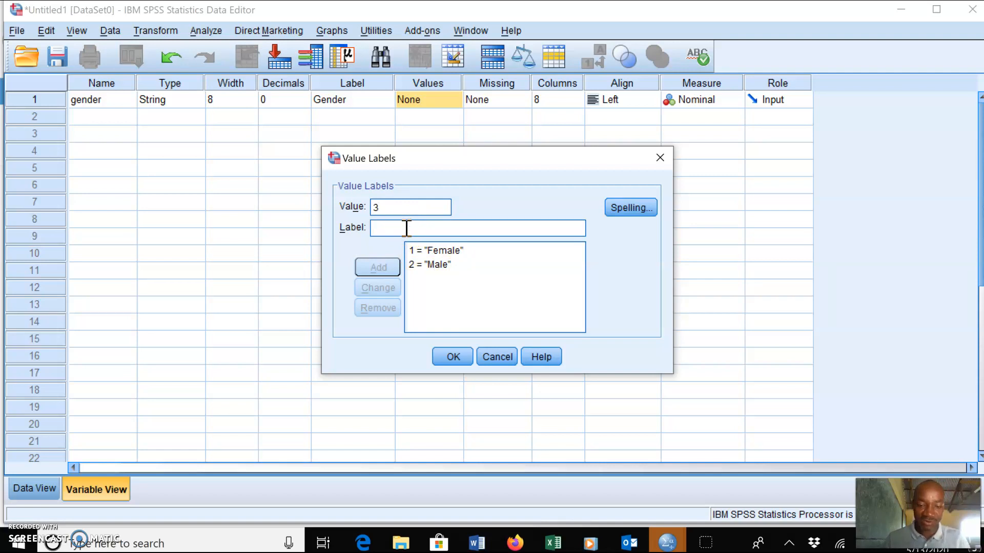
type("Other")
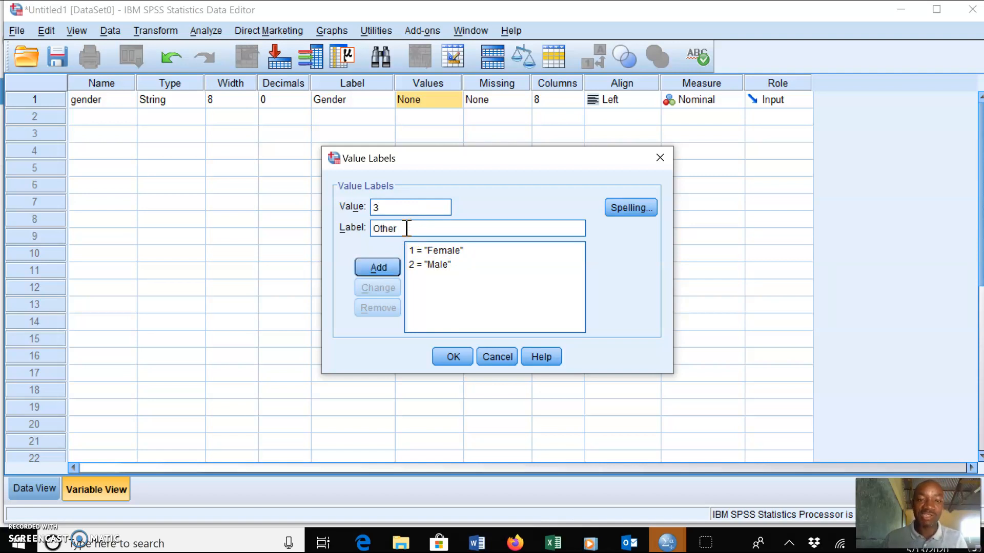
left_click(372, 272)
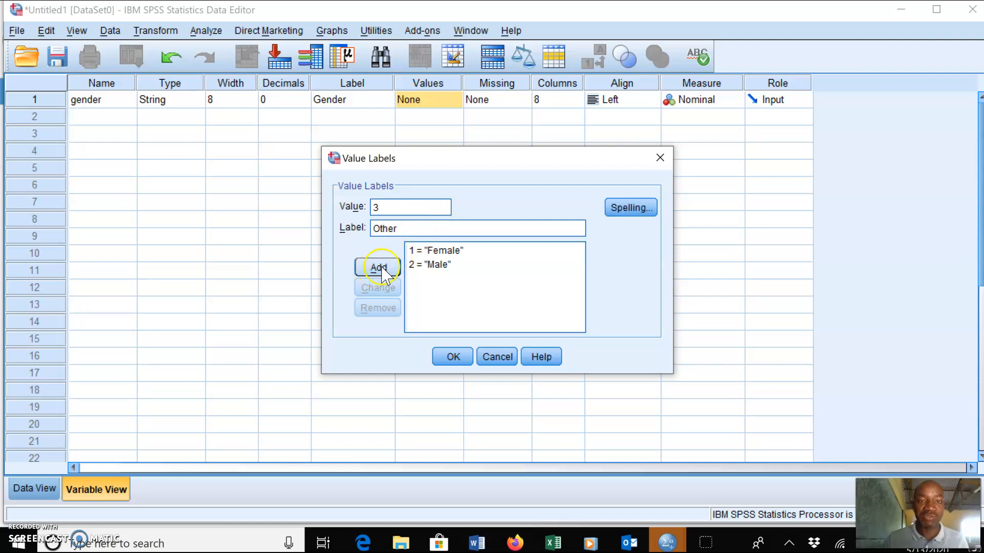
left_click(380, 269)
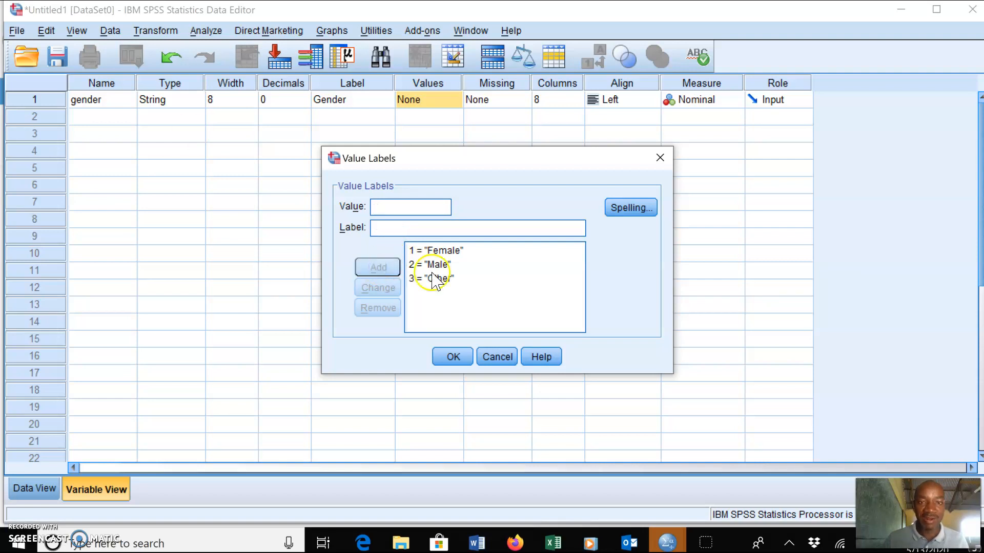
left_click(451, 358)
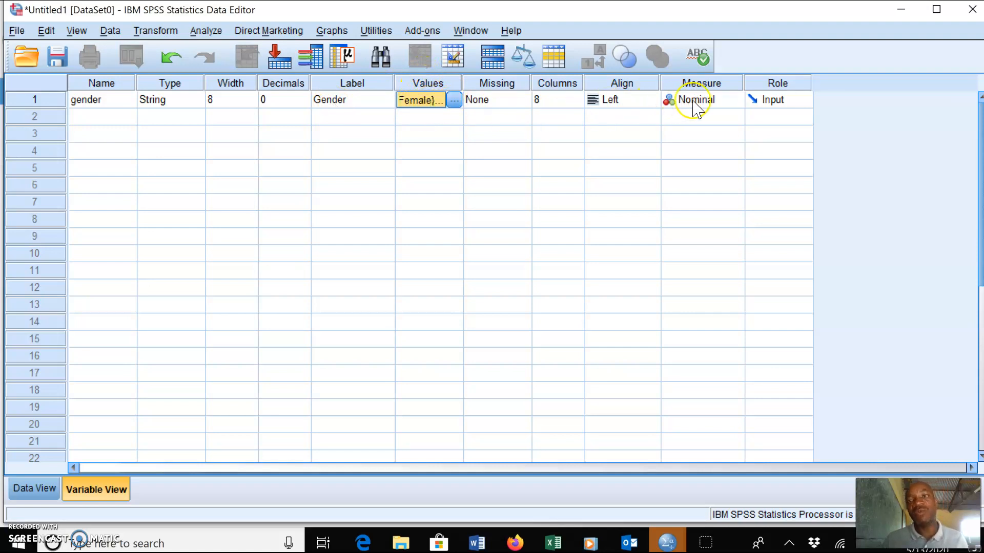
Set the gender variable's measure to Nominal
left_click(725, 103)
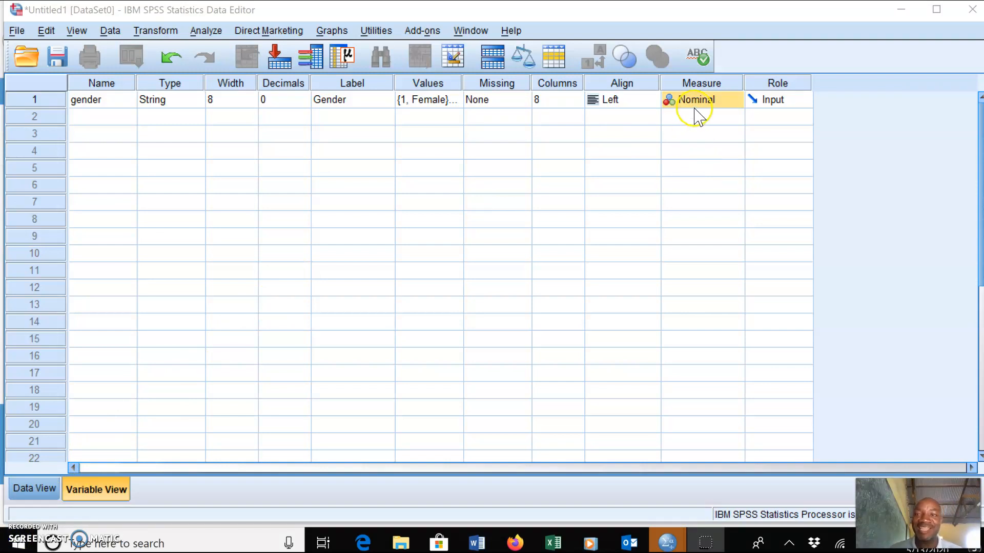
left_click(722, 105)
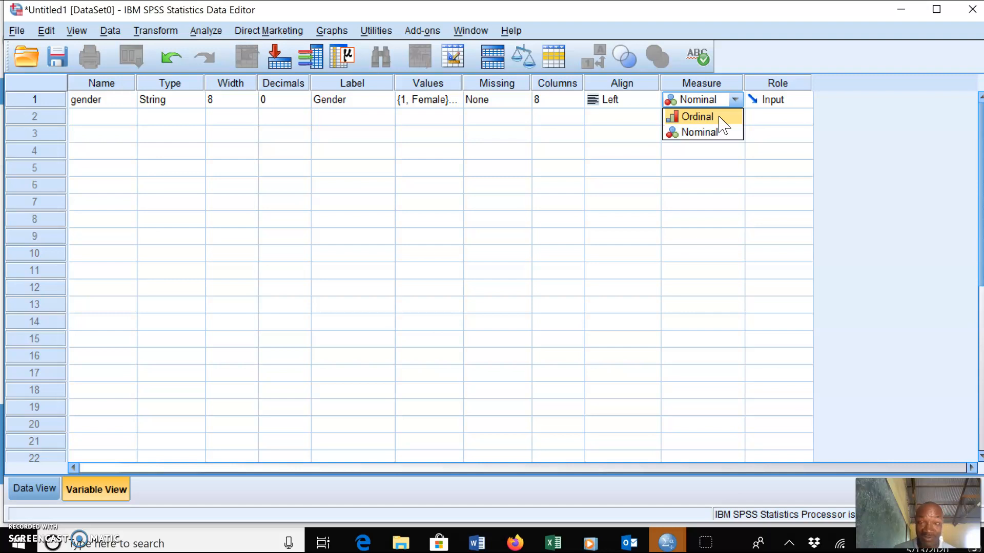
left_click(720, 133)
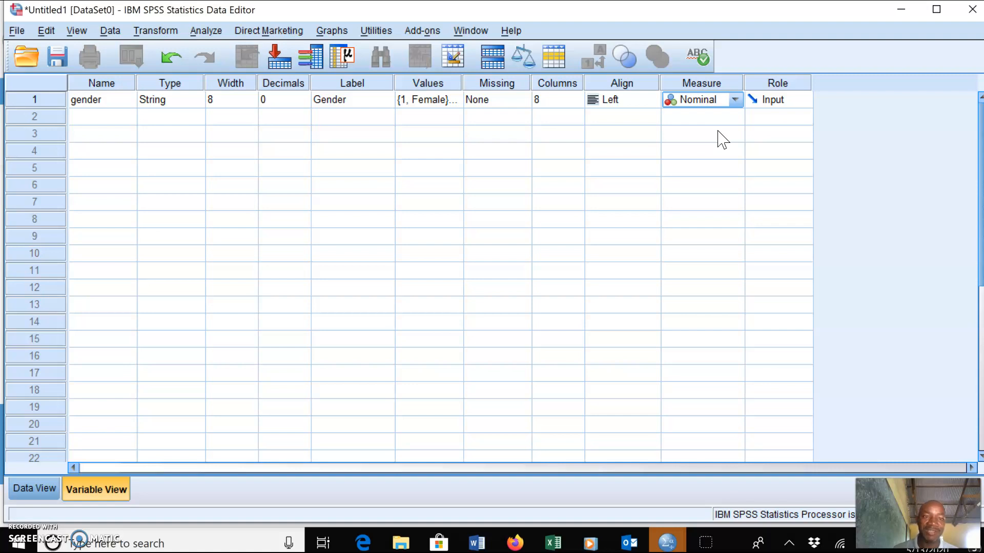
Name the second variable age
left_click(100, 119)
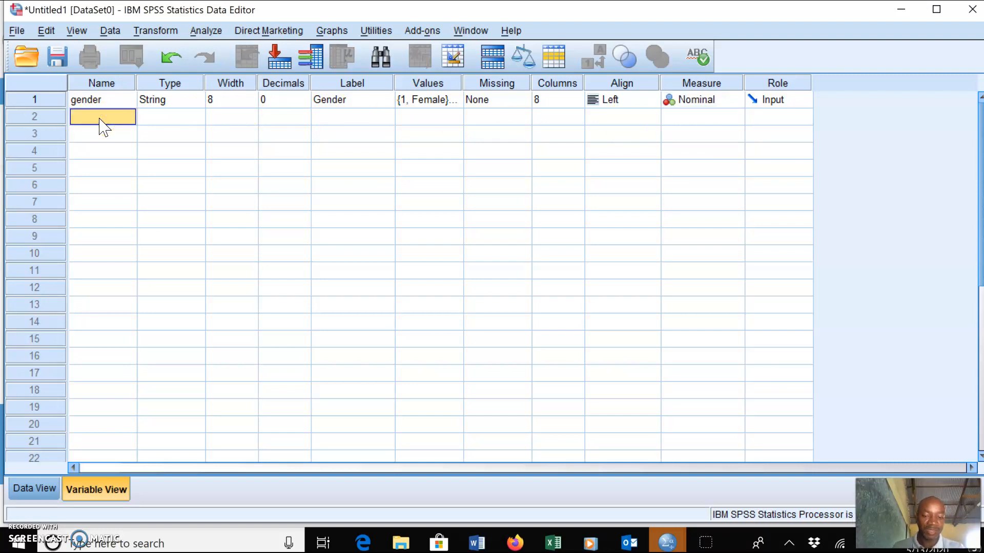
type("age")
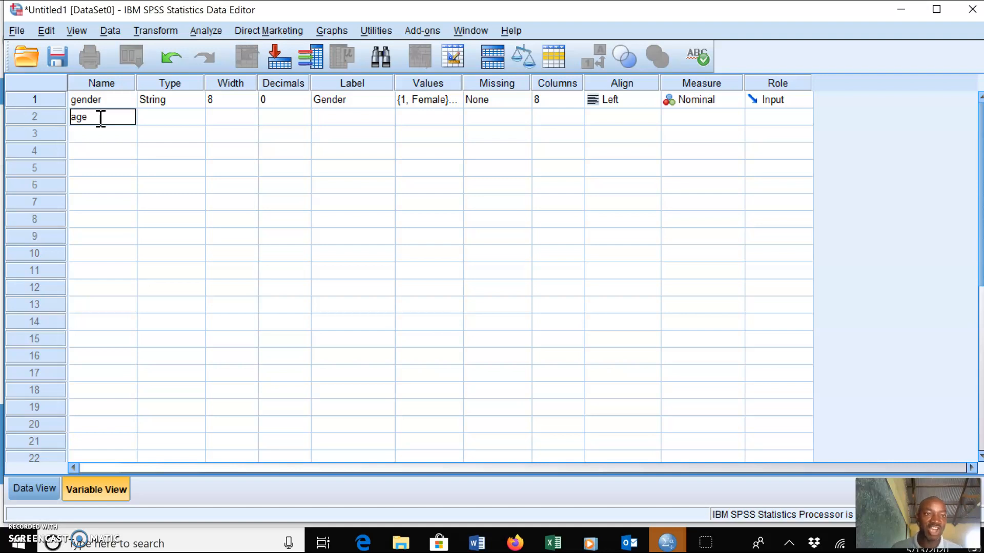
left_click(172, 120)
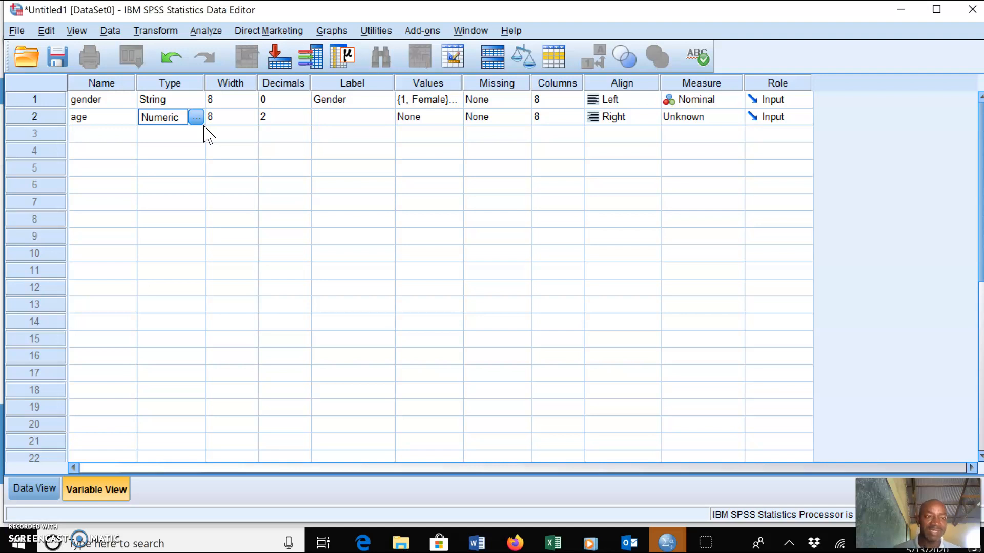
Set the age variable's type to Numeric in the variable type dialog
left_click(196, 118)
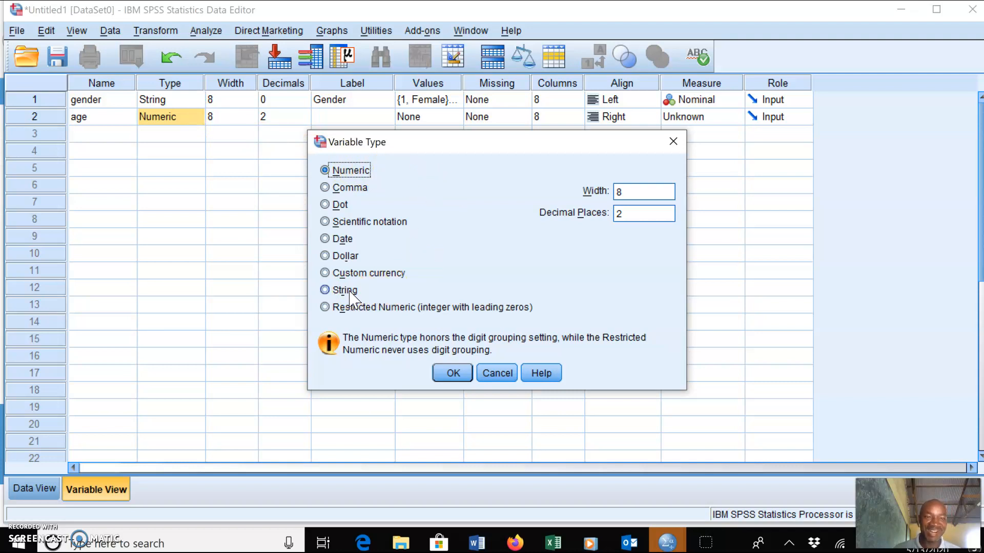
left_click(357, 171)
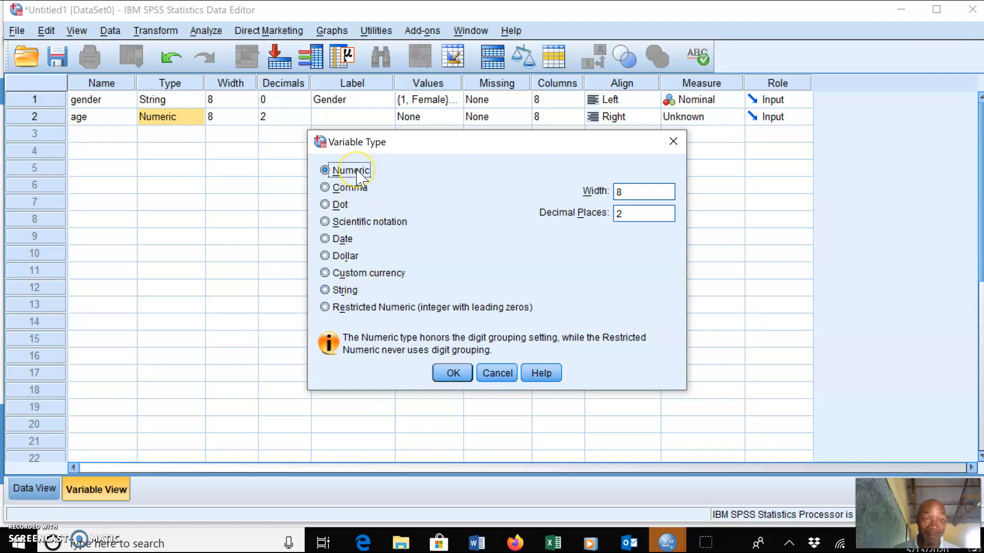
left_click(451, 373)
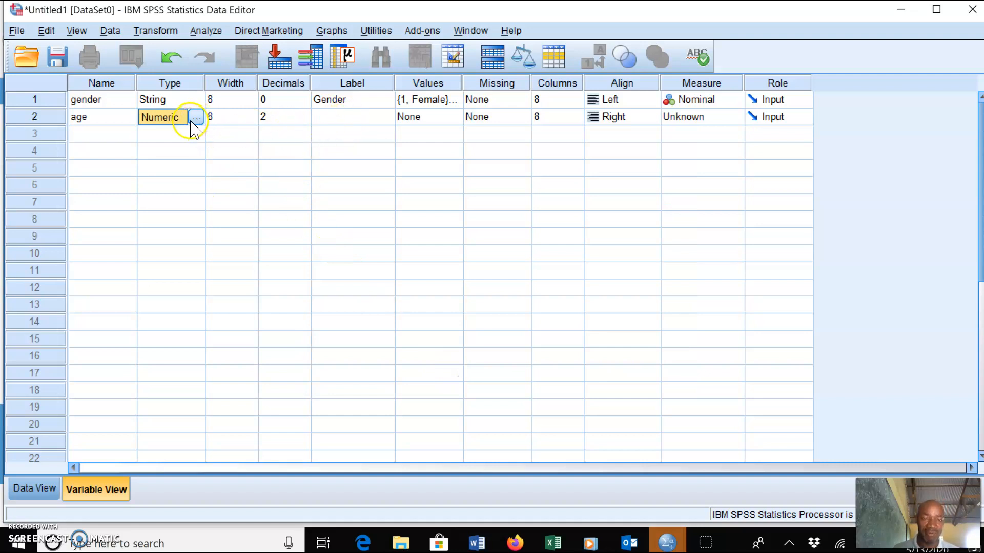
Label the age variable Age of respondents
left_click(355, 117)
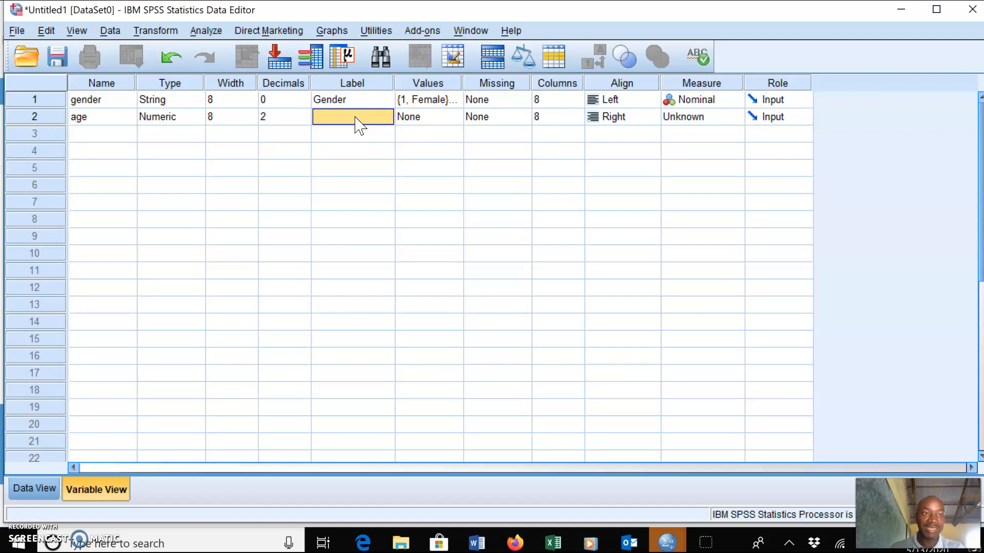
type("Age of respondents")
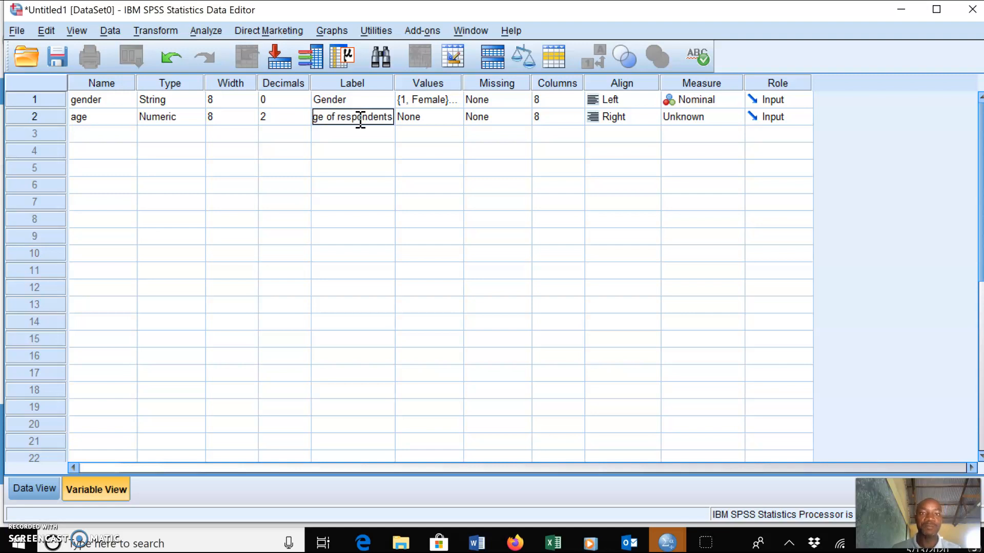
left_click(441, 122)
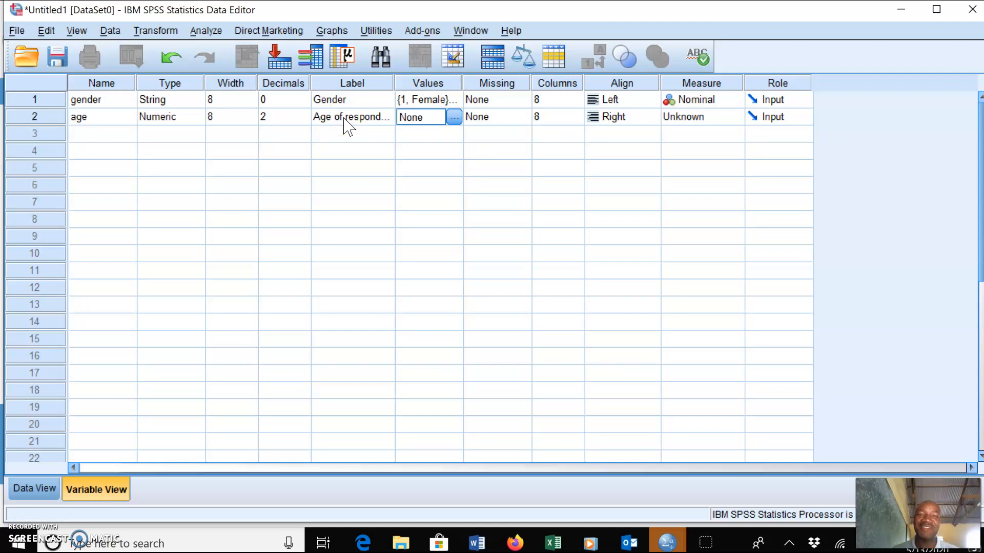
Set the age variable's measure to Scale
left_click(428, 119)
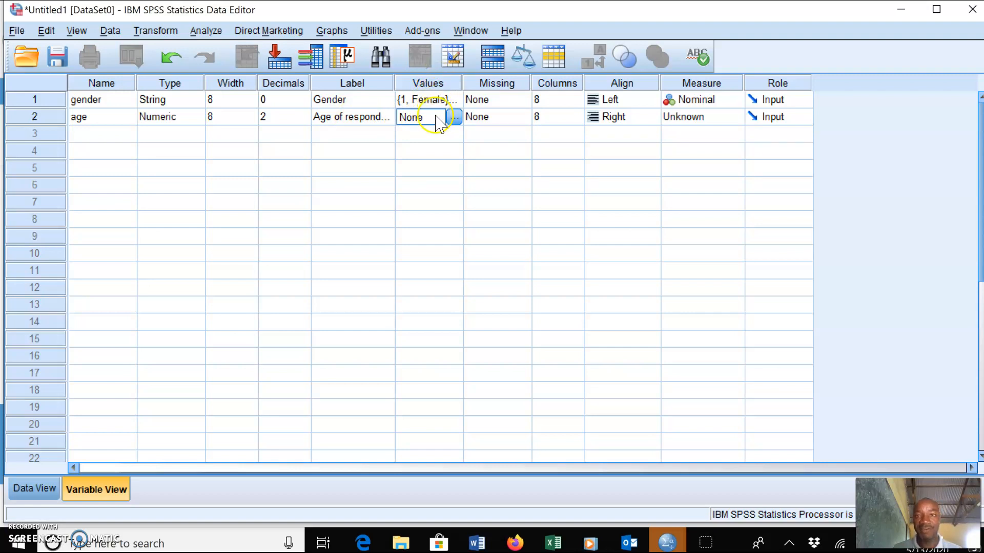
left_click(721, 117)
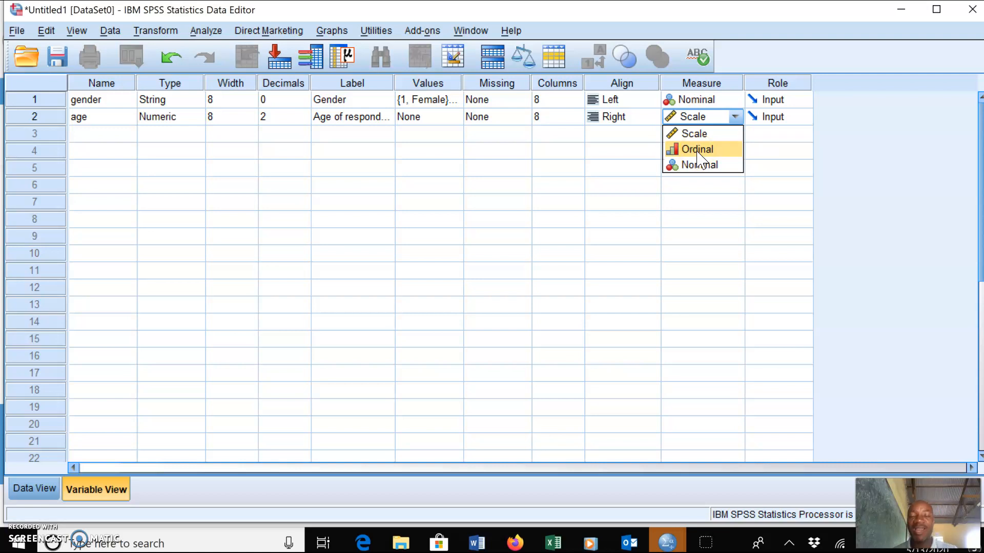
left_click(696, 134)
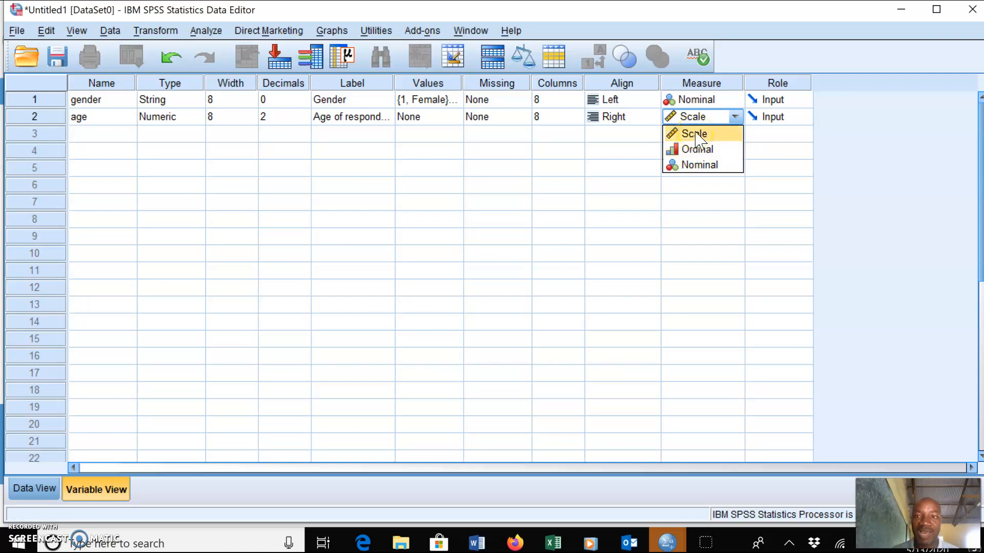
left_click(696, 134)
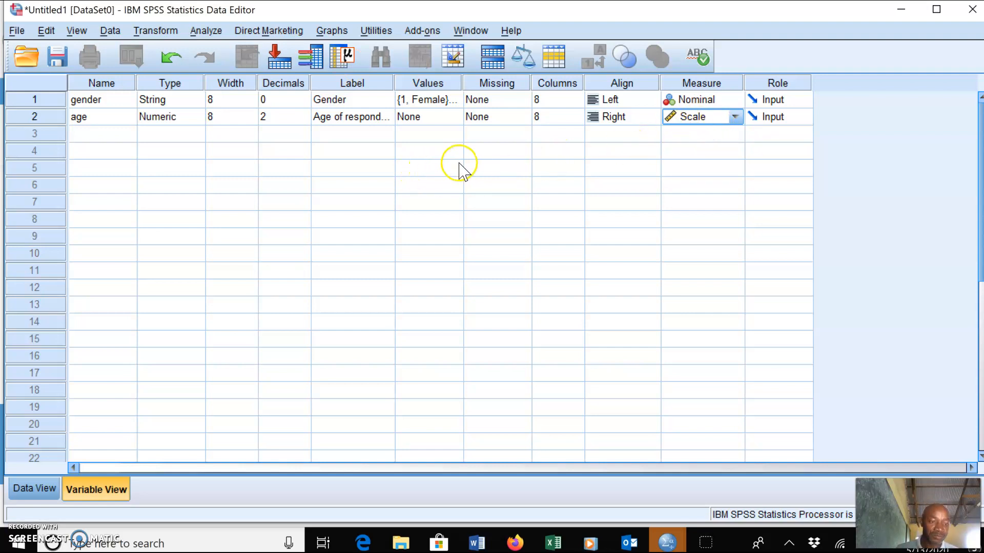
Name the third variable lesson
left_click(106, 135)
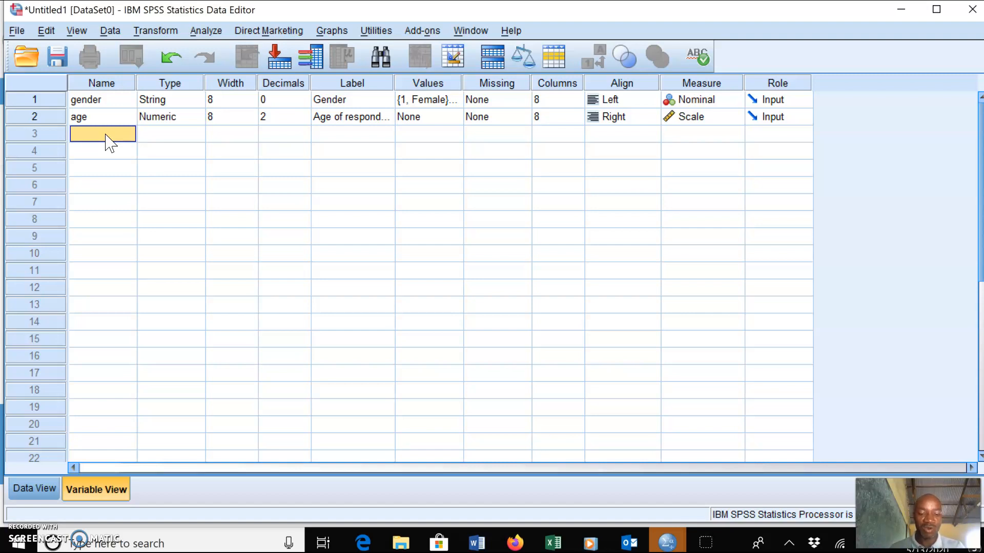
type("a")
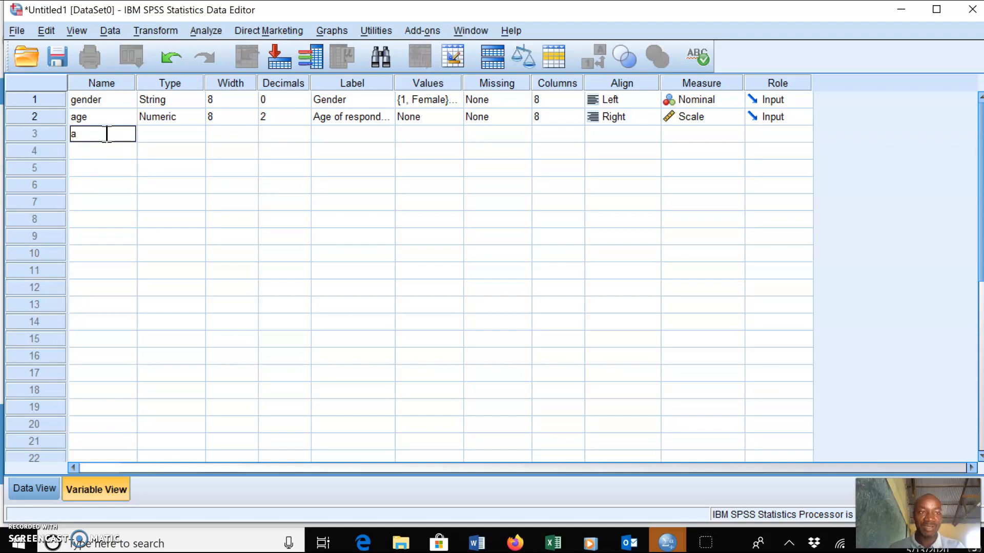
type("gree")
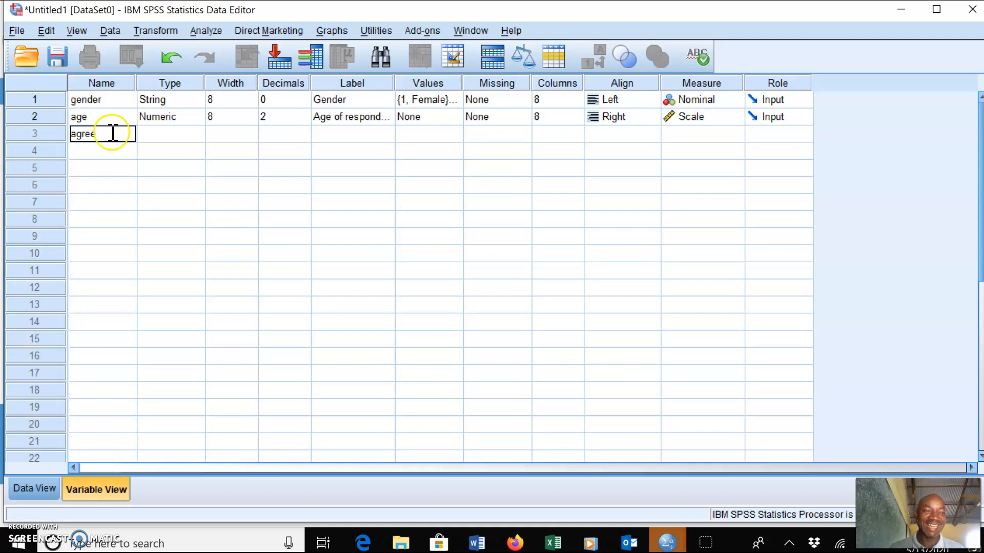
left_click_drag(115, 138, 64, 137)
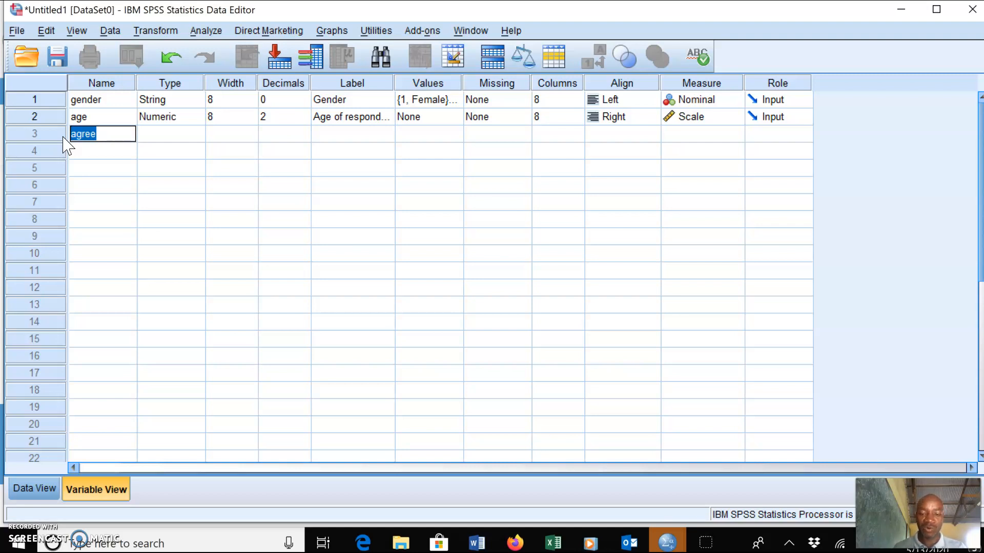
key("BackSpace")
type("lesson")
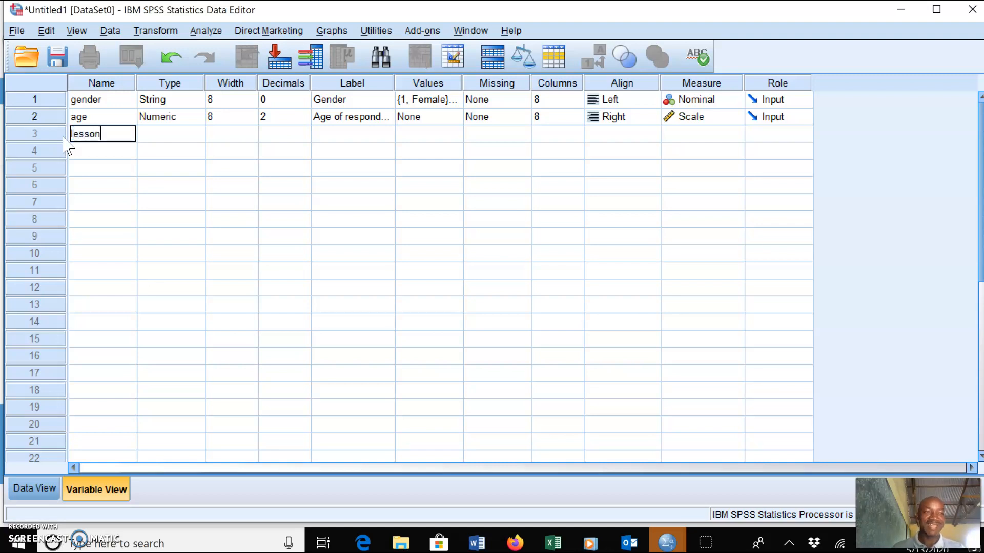
left_click(185, 134)
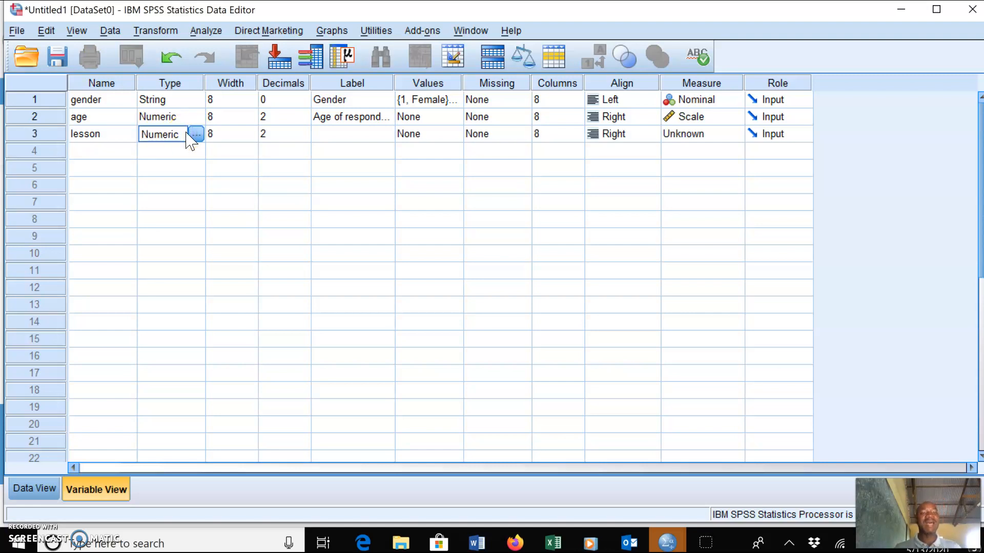
Label the lesson variable I find this lesson good
left_click(197, 134)
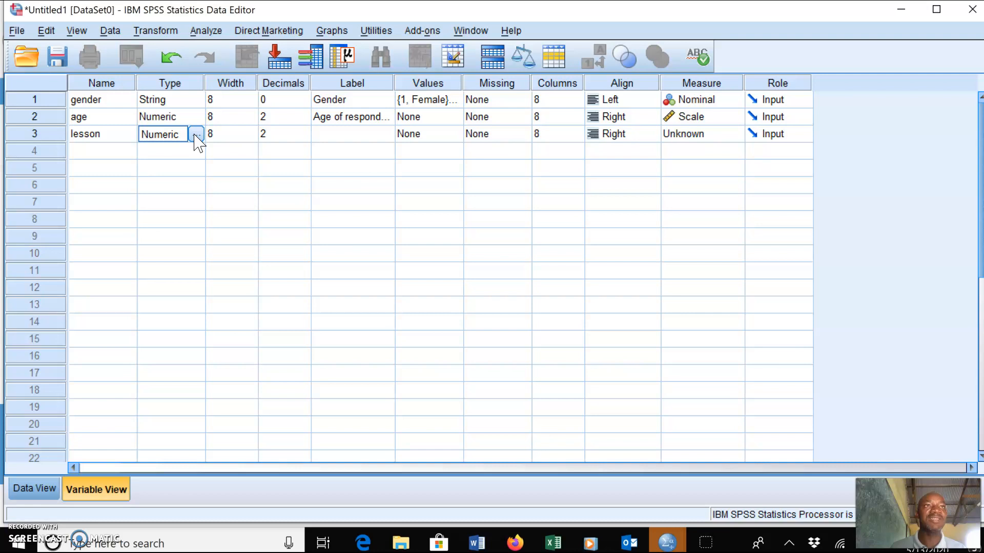
left_click(343, 134)
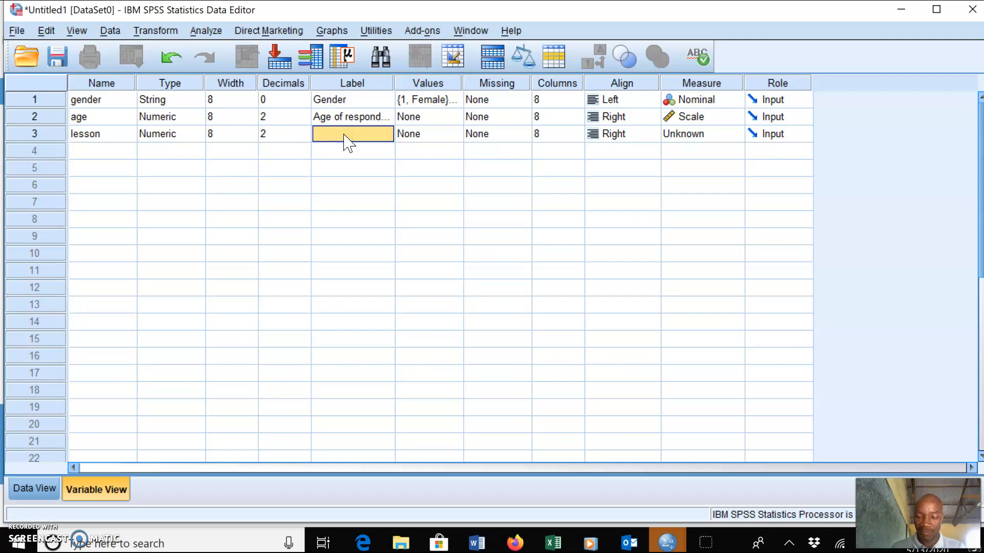
left_click(343, 134)
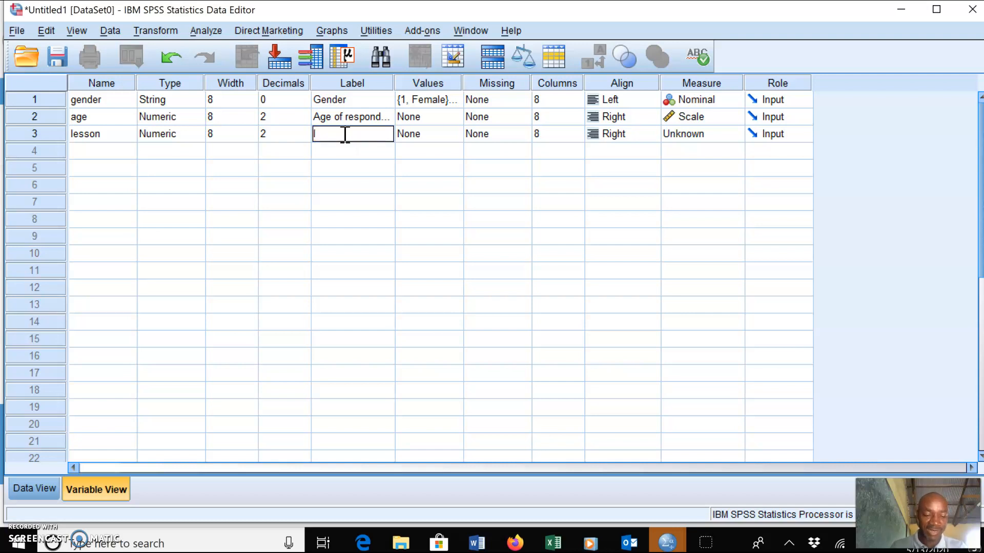
type("I find thsi")
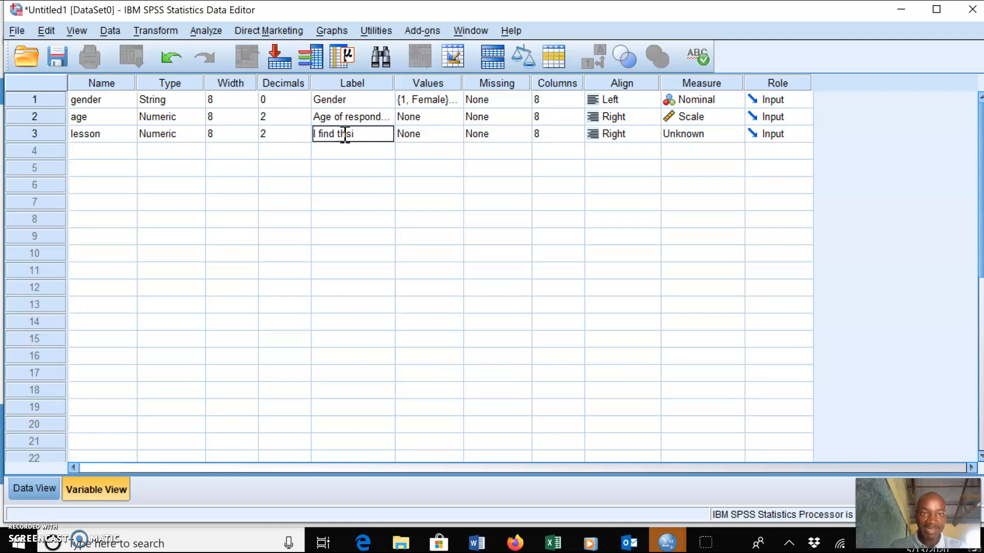
key("BackSpace")
key("BackSpace")
type("is lesson good")
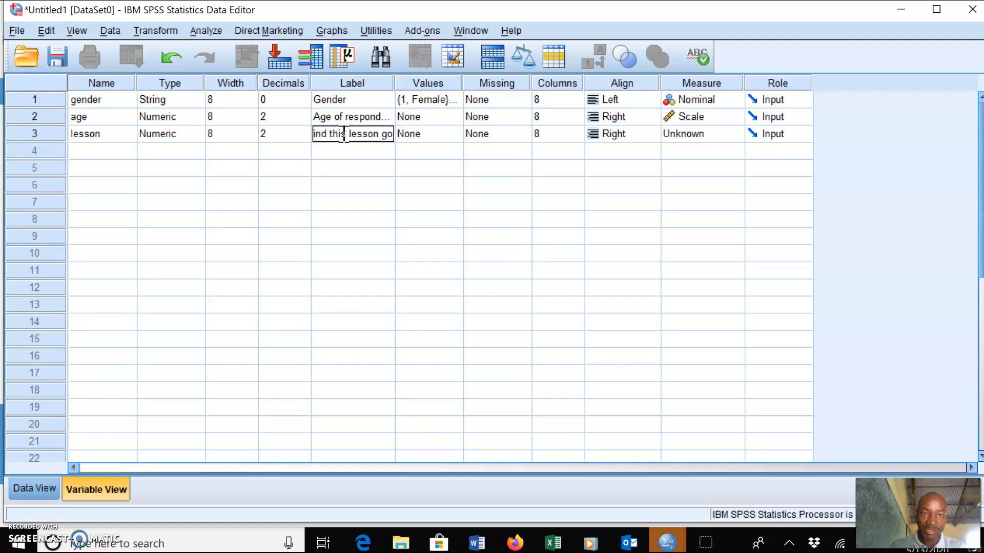
Open the lesson variable's value labels and add 1 = Strongly disagree and 2 = Disagree
double_click(445, 134)
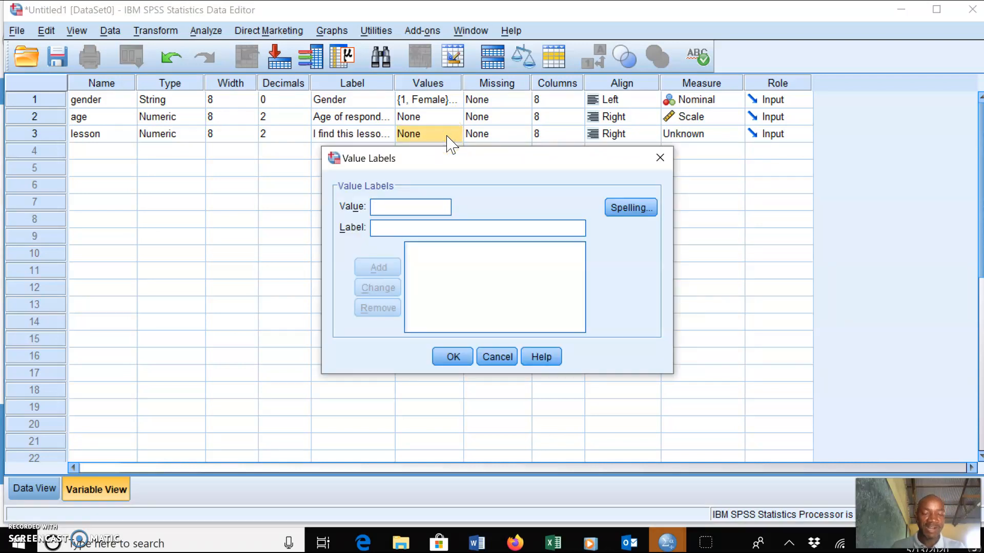
type("1")
left_click(440, 227)
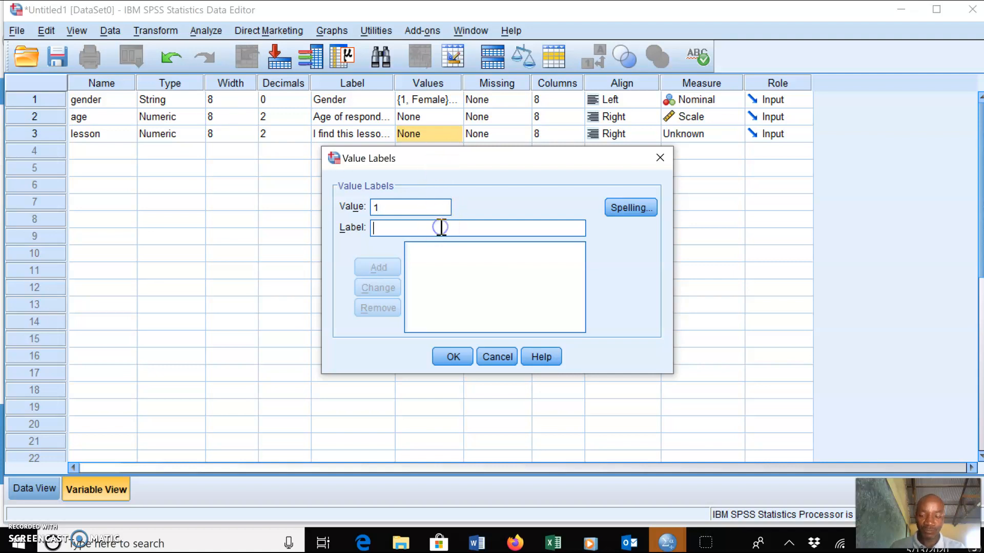
type("Stro")
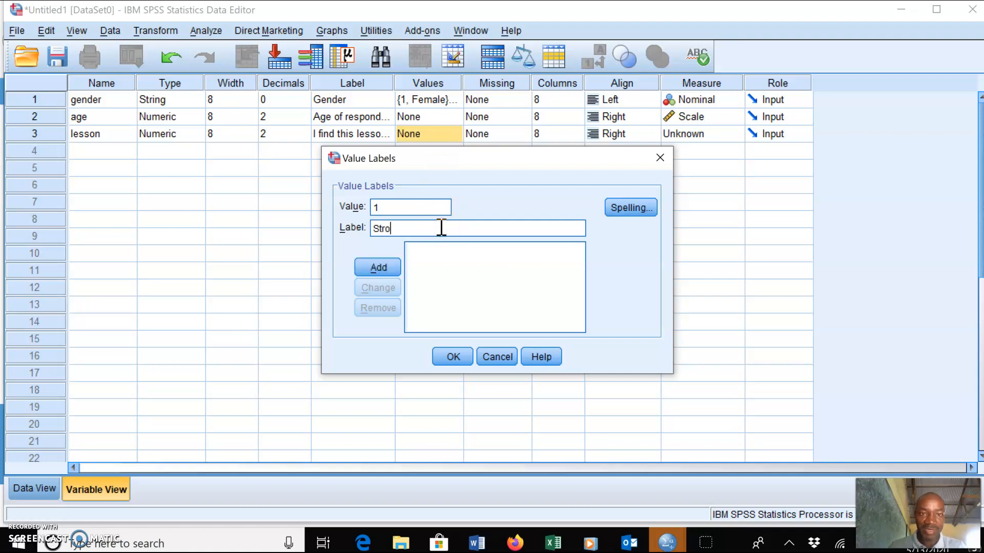
type("ngly di")
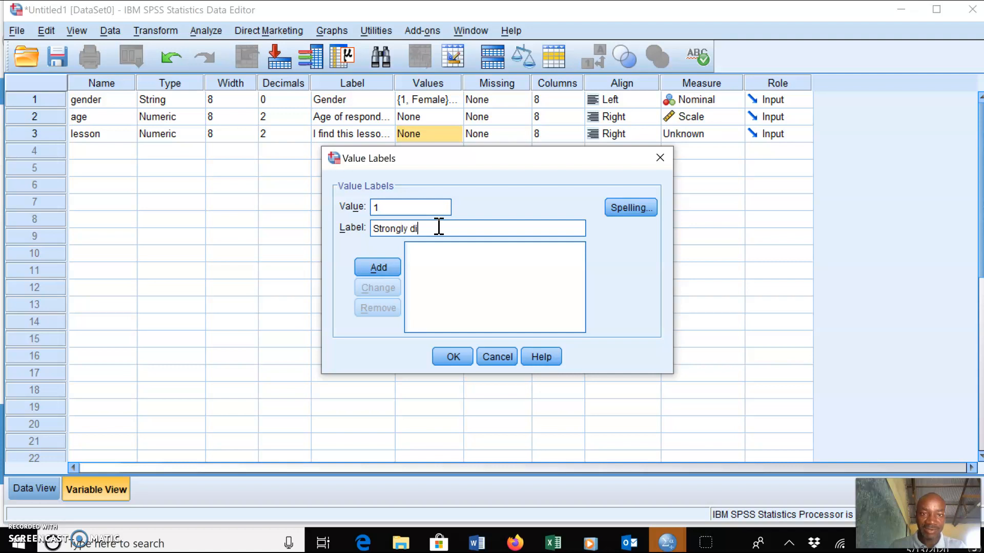
type("sagree")
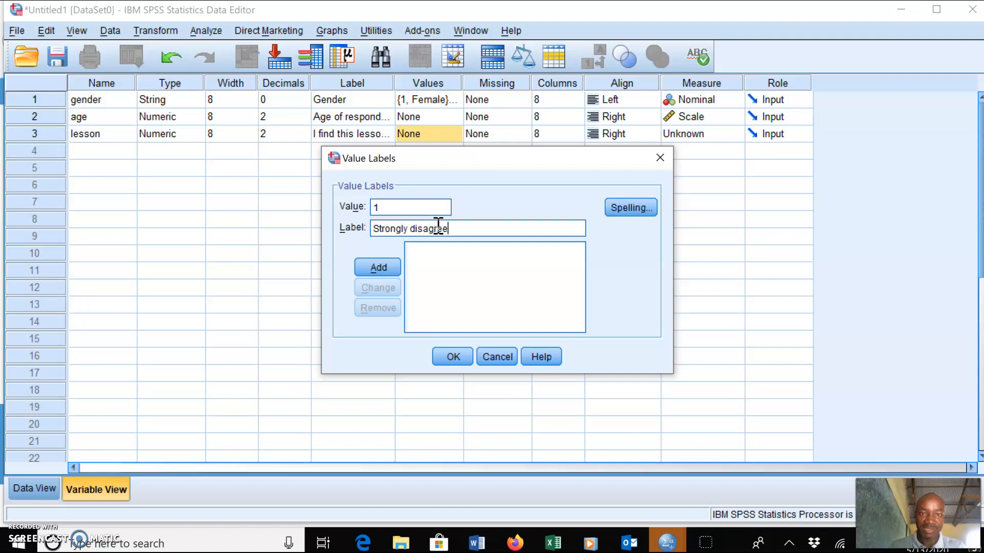
left_click(388, 268)
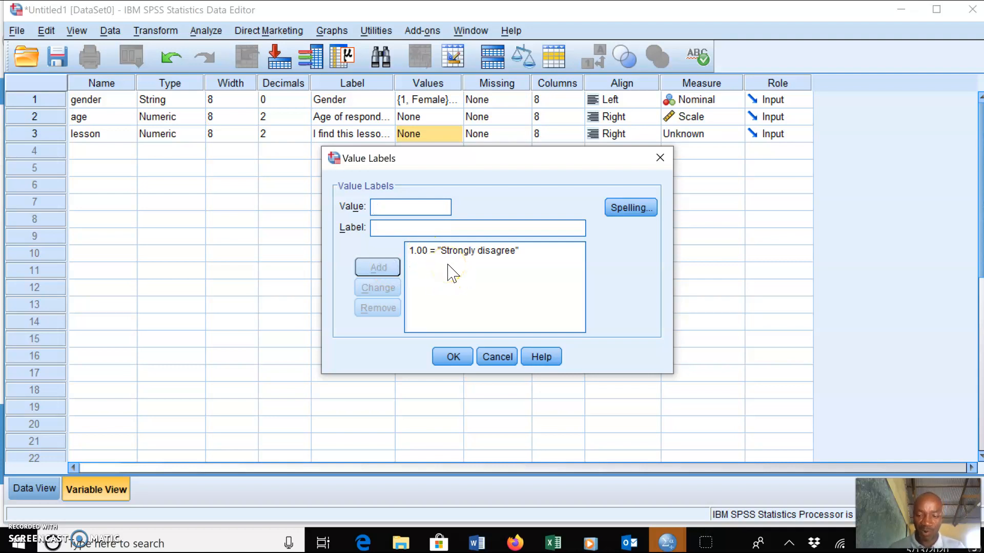
type("2")
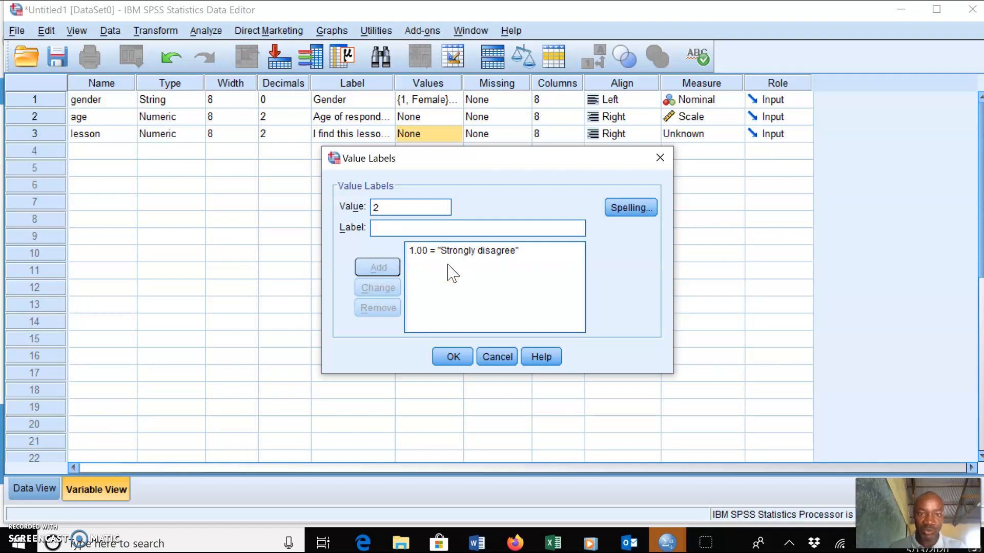
left_click(422, 231)
type("Dis")
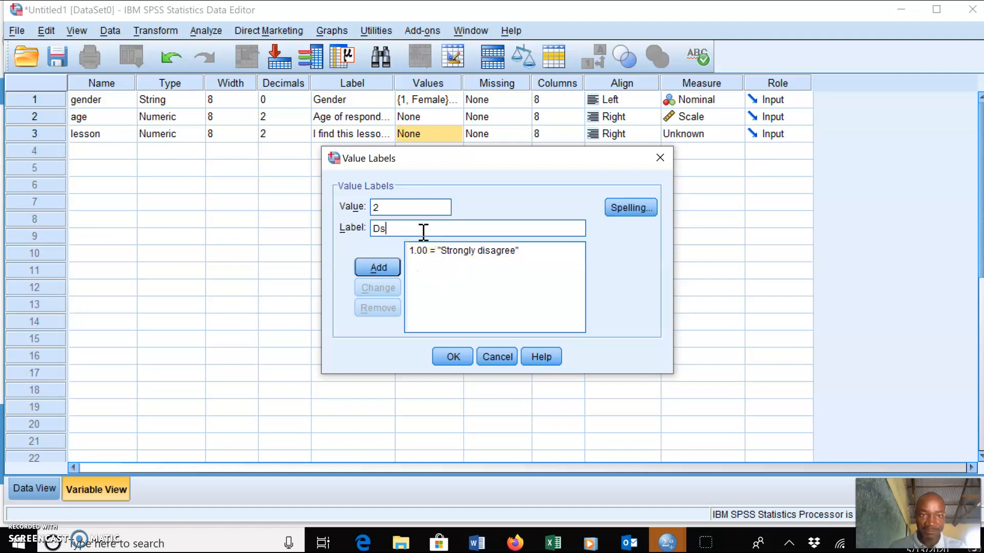
type("agree")
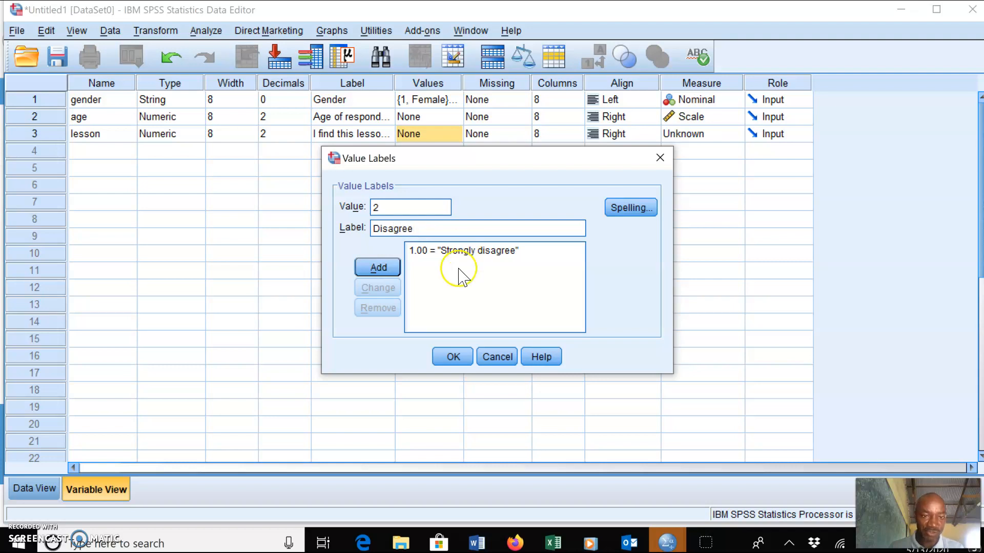
left_click(378, 271)
Add value labels 3 = Neutral and 4 = Agree for the lesson variable
type("3")
left_click(405, 227)
type("Neutral")
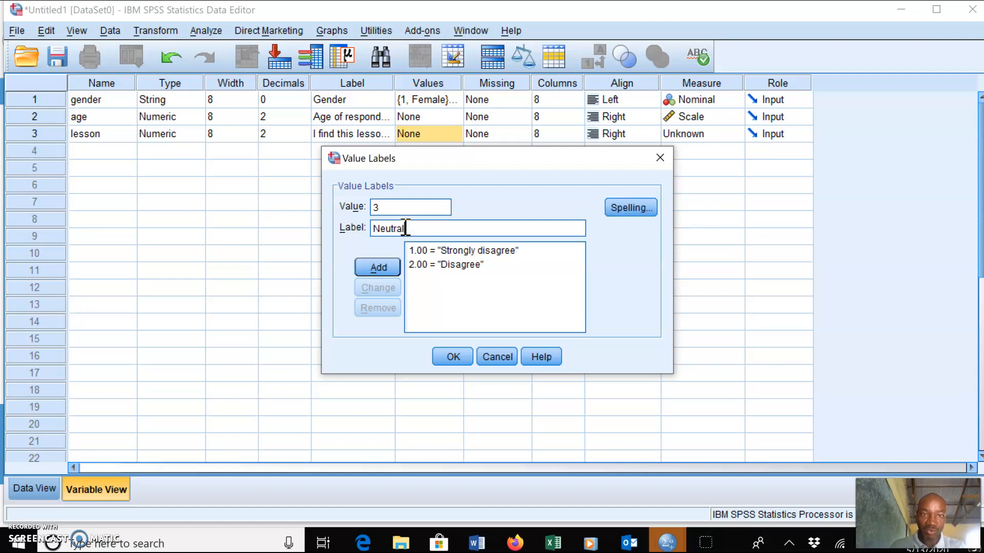
left_click(379, 270)
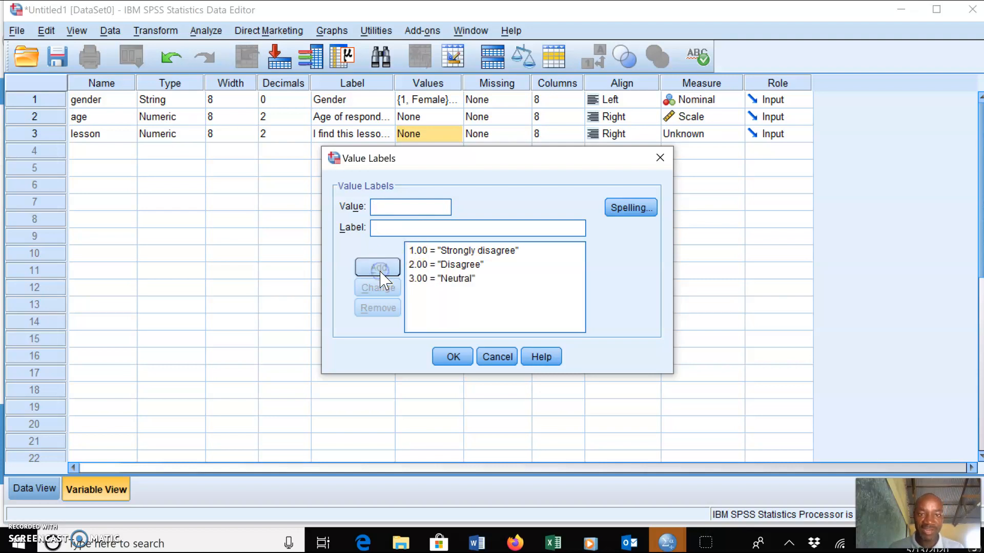
type("4")
left_click(417, 227)
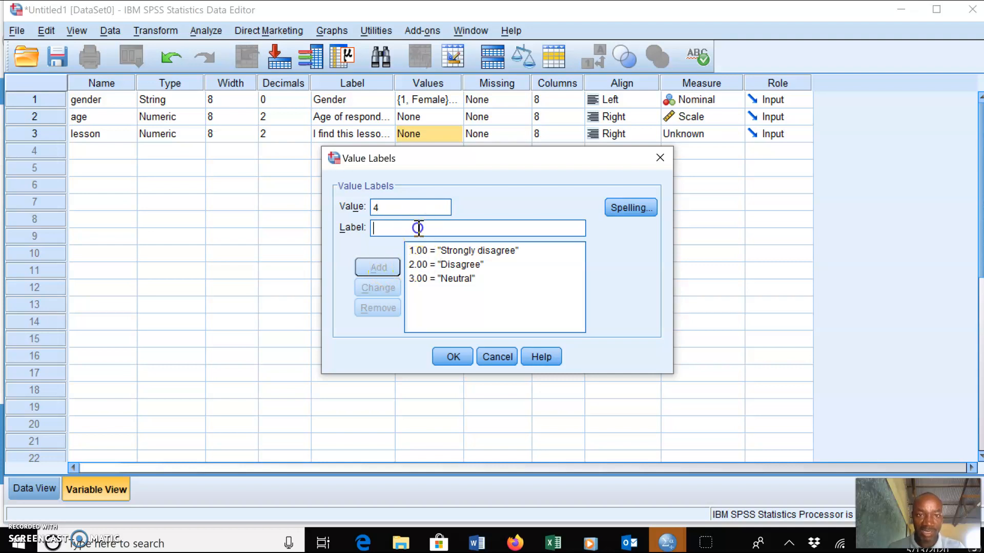
type("Agree")
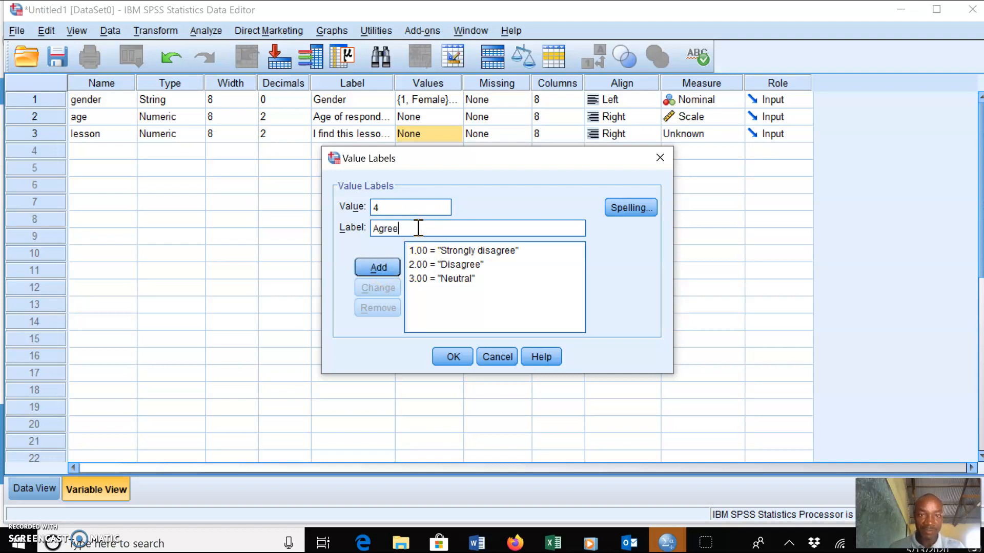
left_click(378, 267)
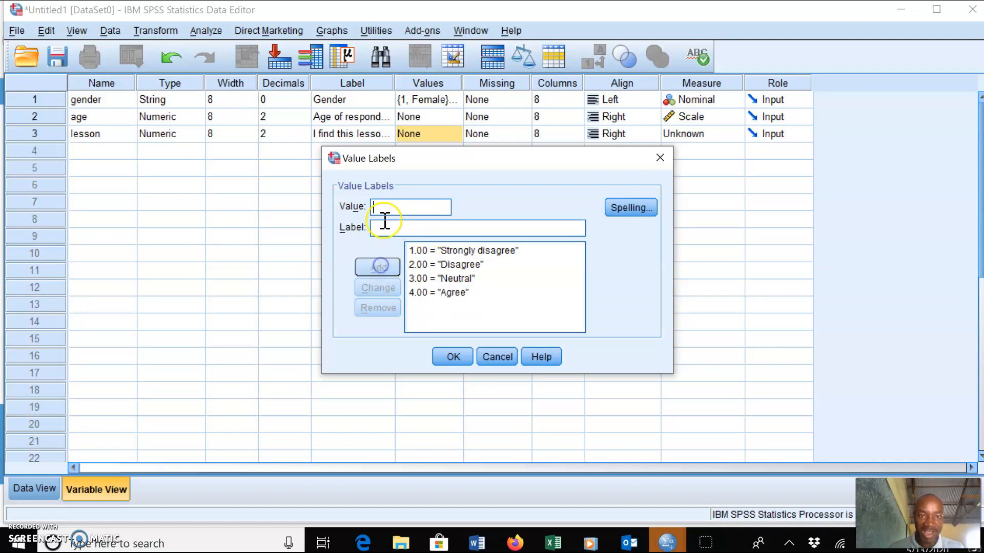
Add the value label 5 = Strongly Agree for the lesson variable and close the value labels dialog
type("5")
left_click(402, 227)
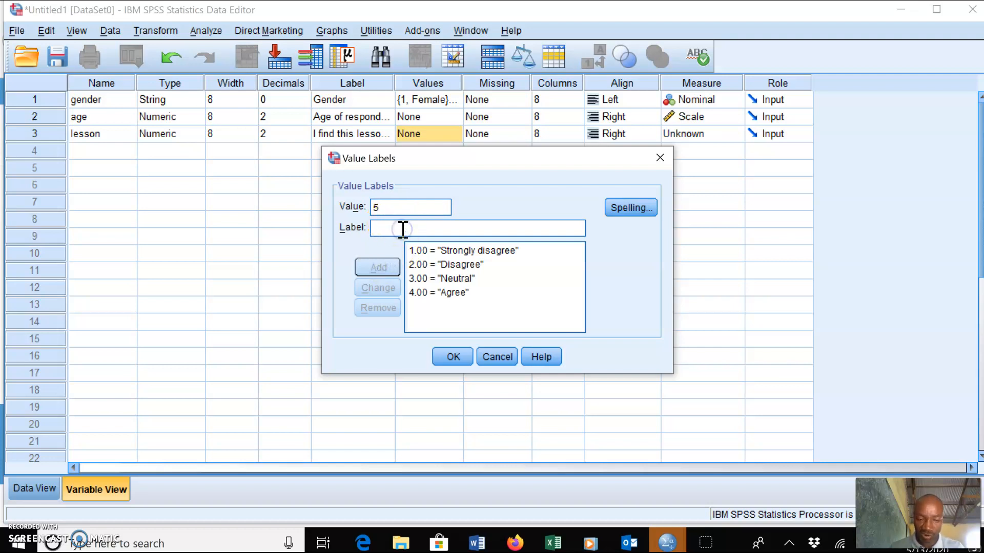
type("Strongly")
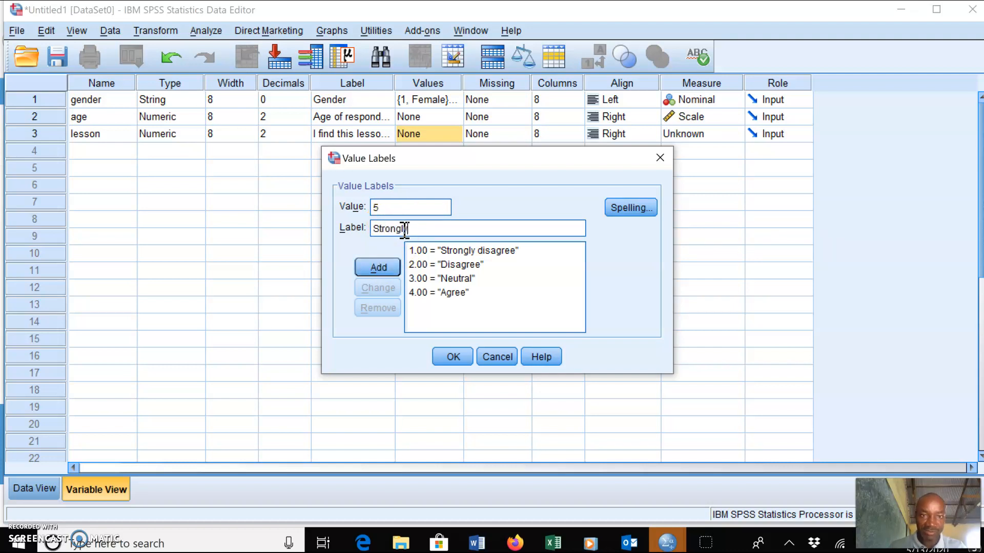
type(" Agree")
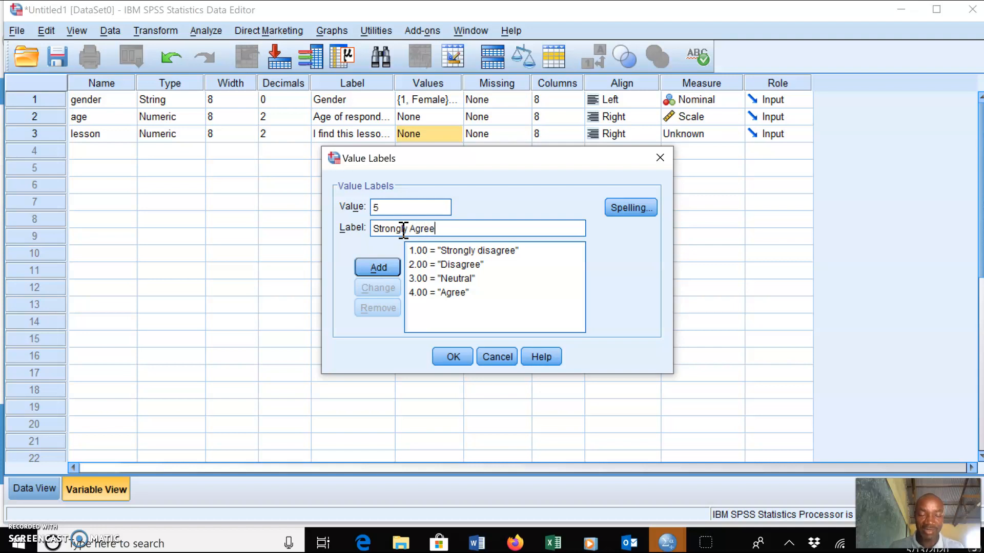
left_click(378, 266)
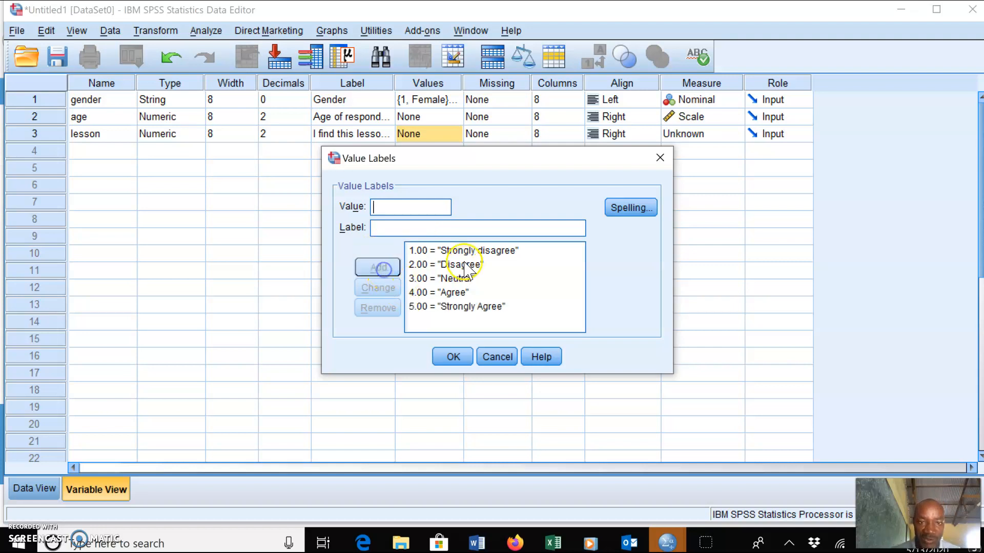
left_click(479, 252)
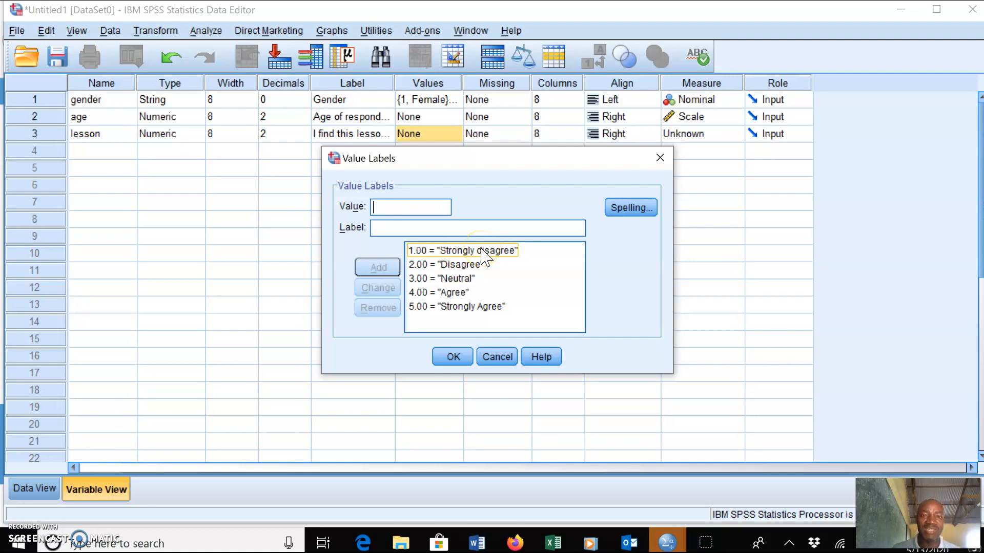
left_click(477, 324)
left_click(470, 307)
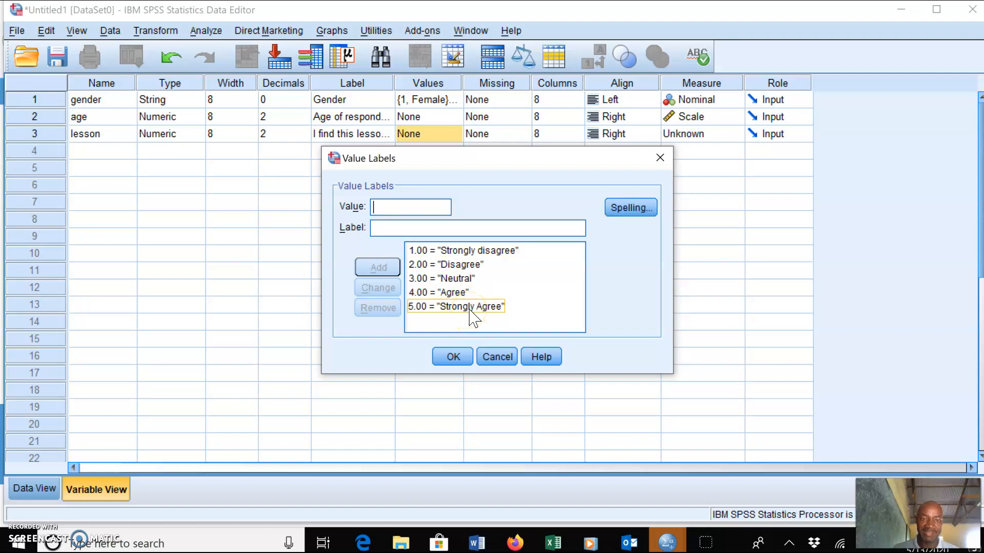
left_click(453, 358)
Set the lesson variable's measure to Scale
left_click(343, 139)
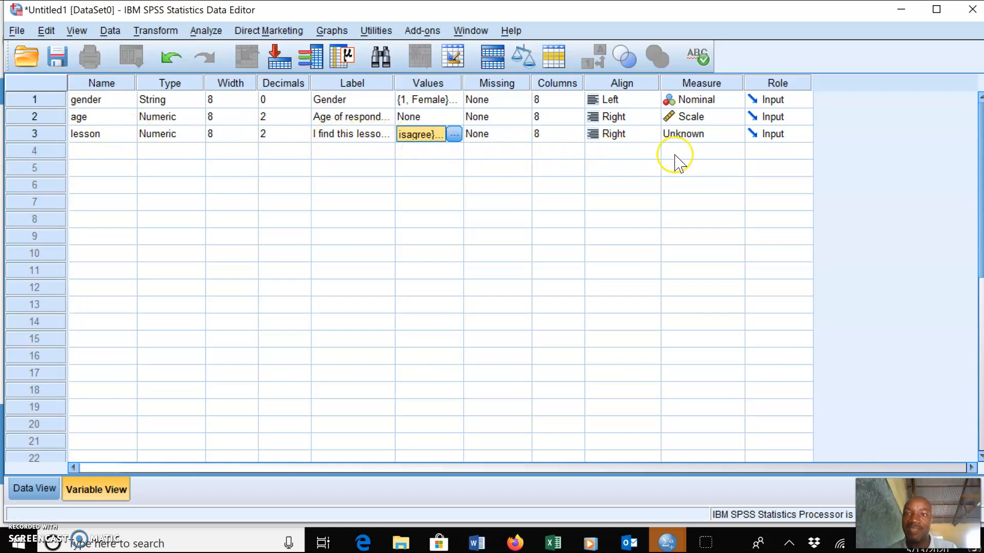
left_click(708, 144)
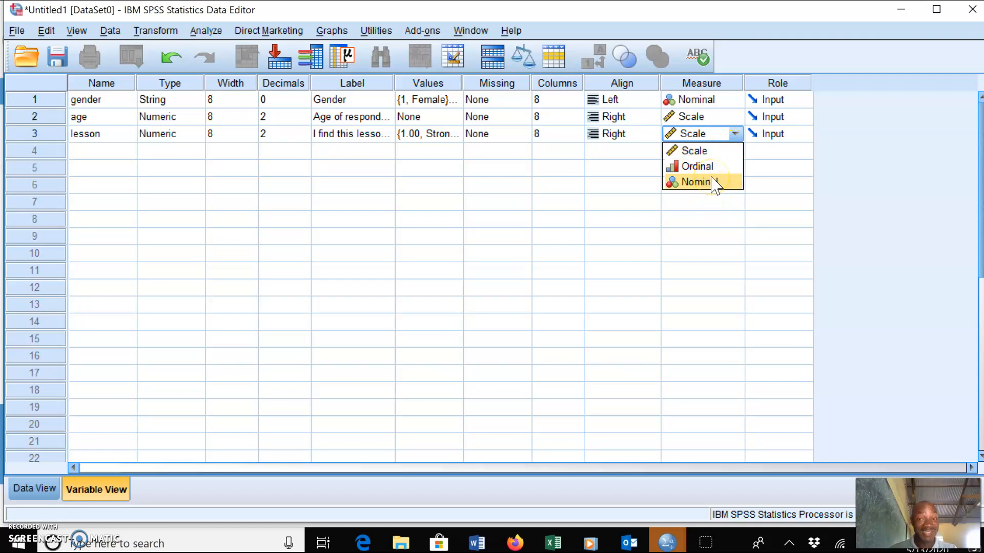
left_click(701, 150)
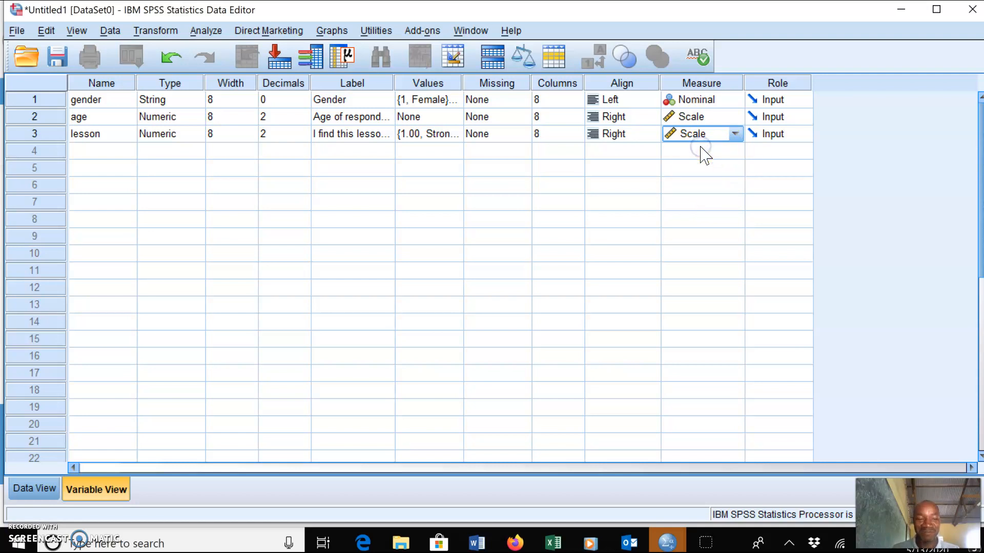
left_click(433, 183)
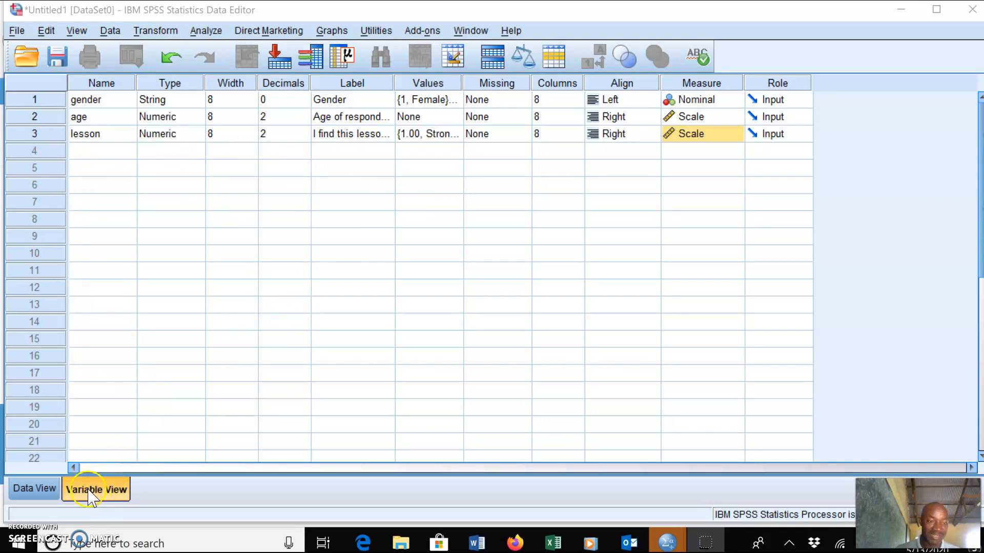
Switch back and forth between Data View and Variable View to review the three defined variables
left_click(35, 493)
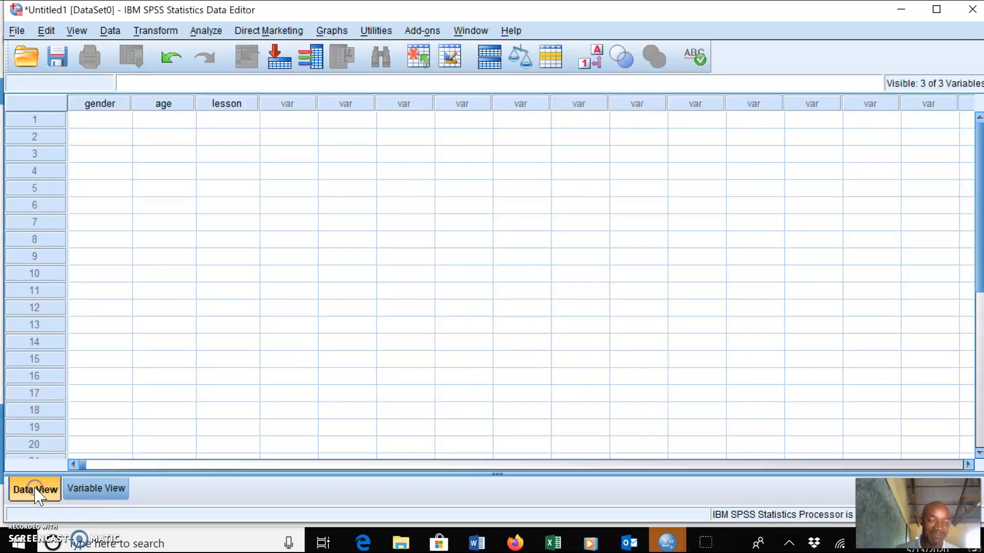
left_click(95, 491)
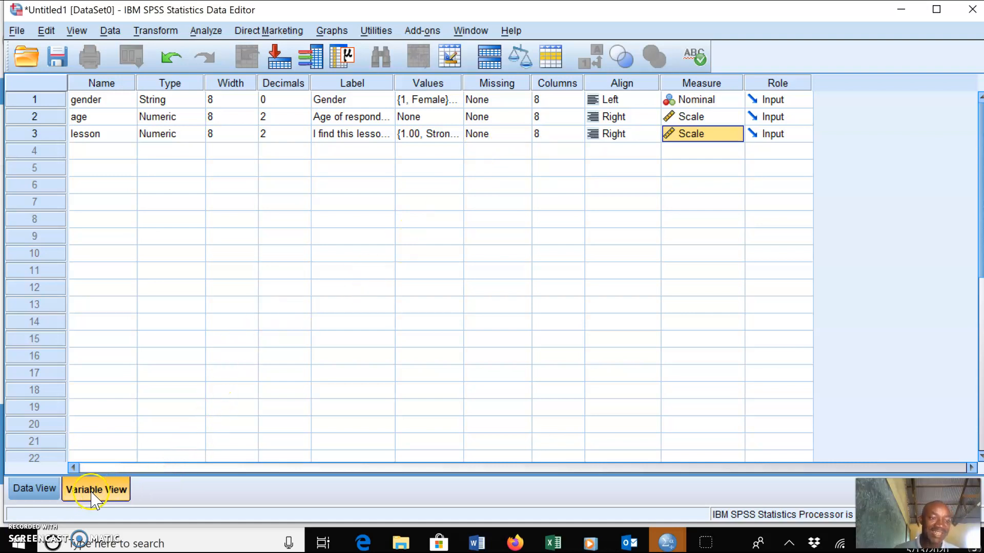
left_click(35, 489)
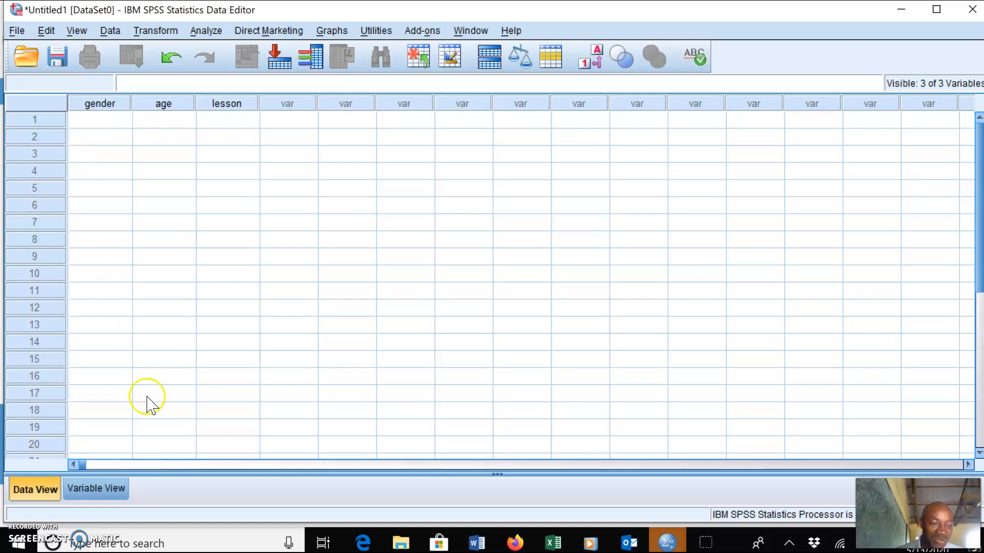
left_click(97, 489)
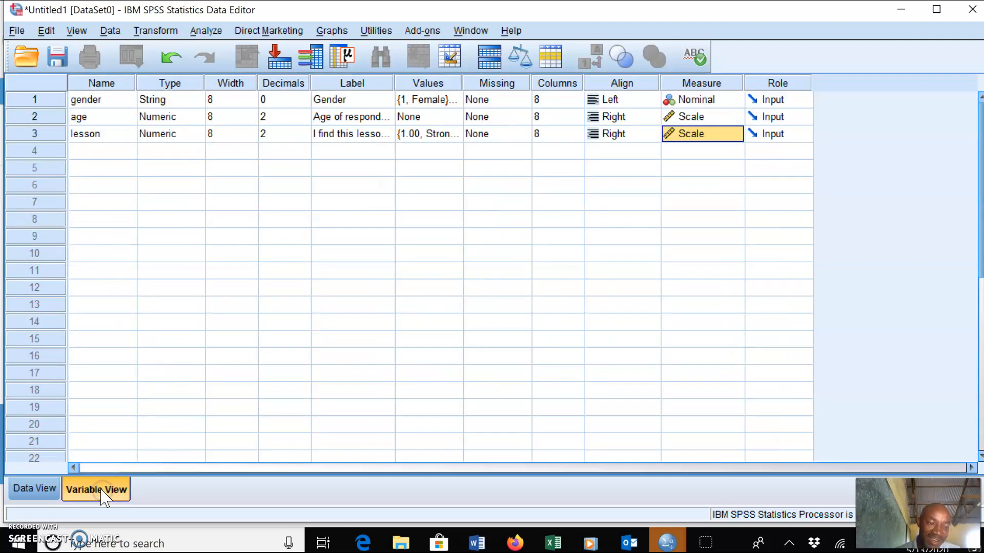
left_click(31, 493)
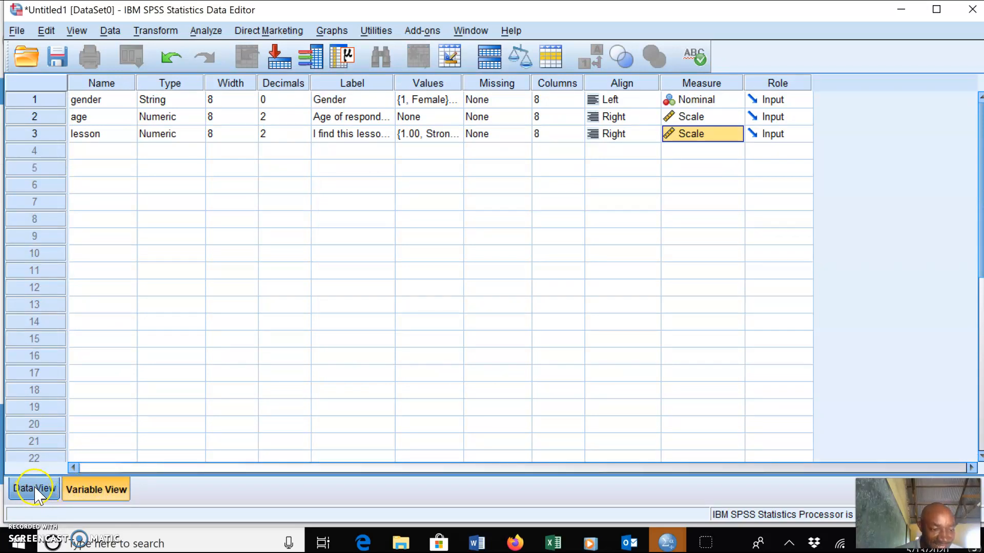
left_click(37, 494)
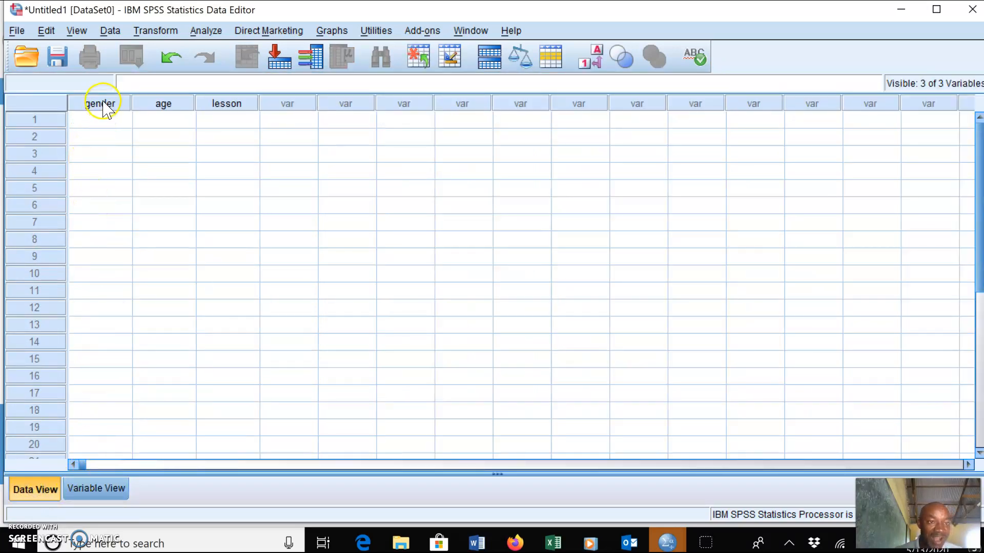